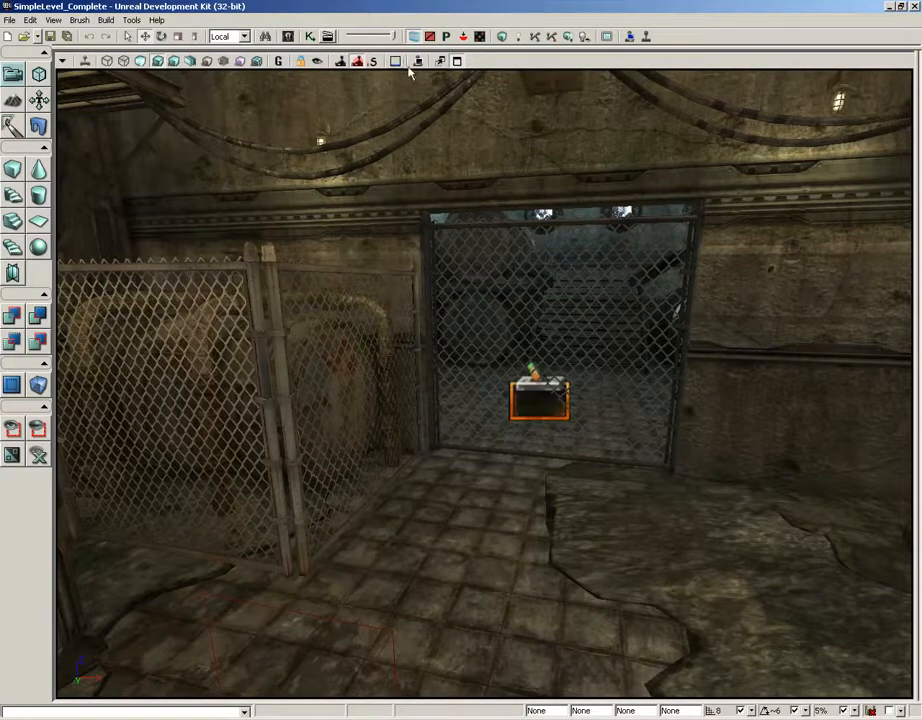
Delete every object in the level's Kismet sequence and remove the trigger in front of the chain-link gate
drag(661, 310, 662, 325)
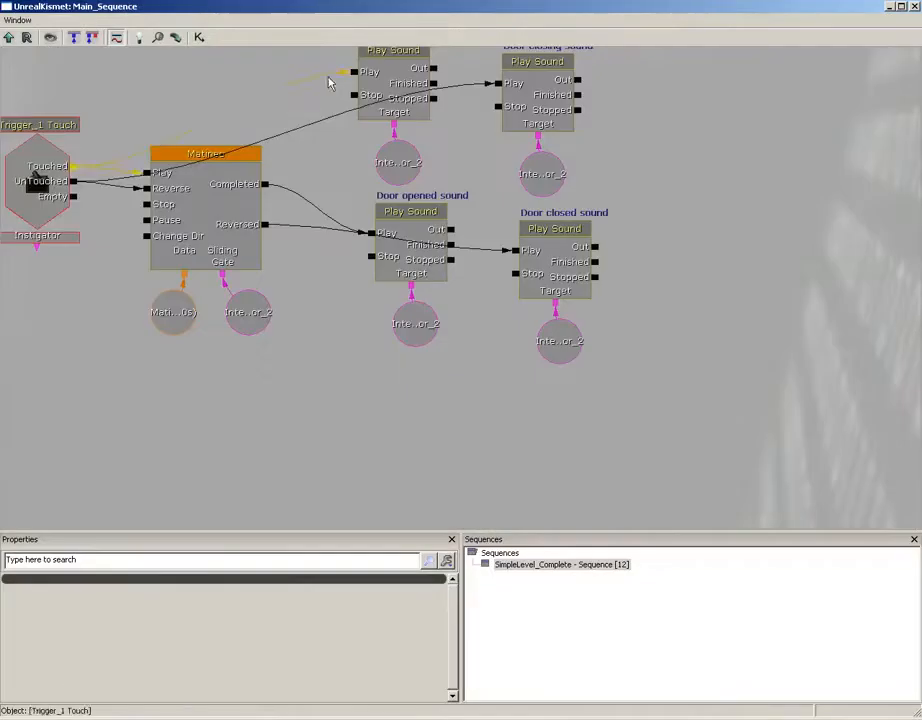
click(309, 36)
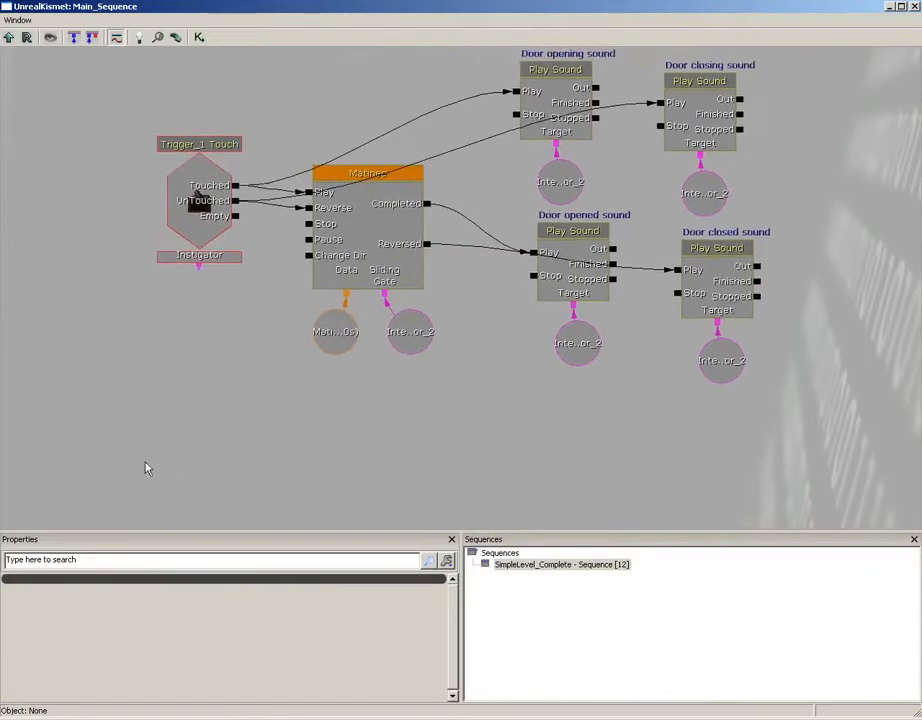
ctrl+alt+drag(146, 467, 893, 113)
key(Delete)
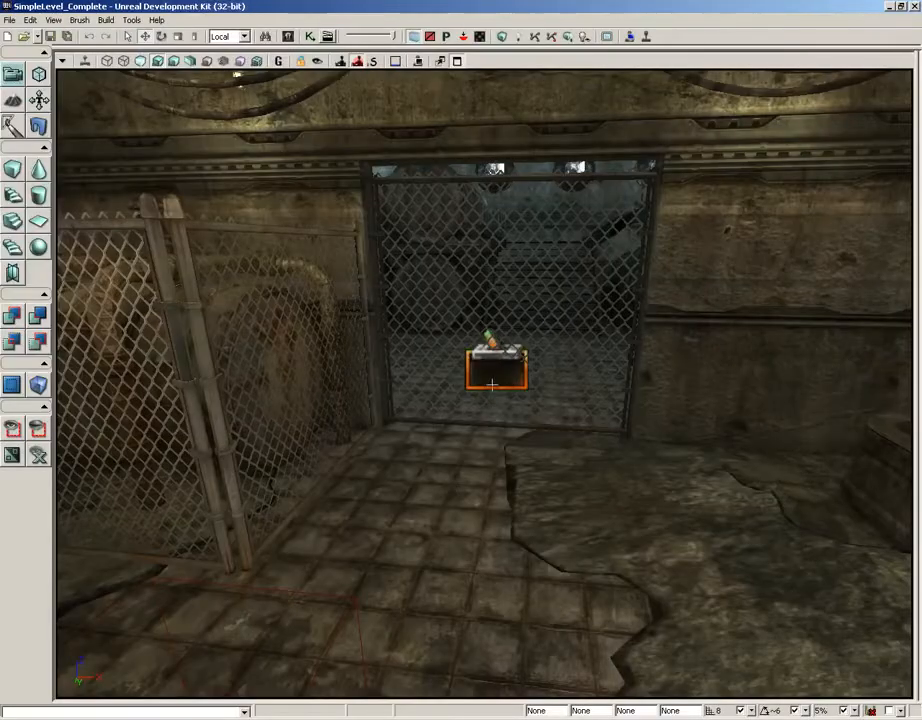
click(491, 383)
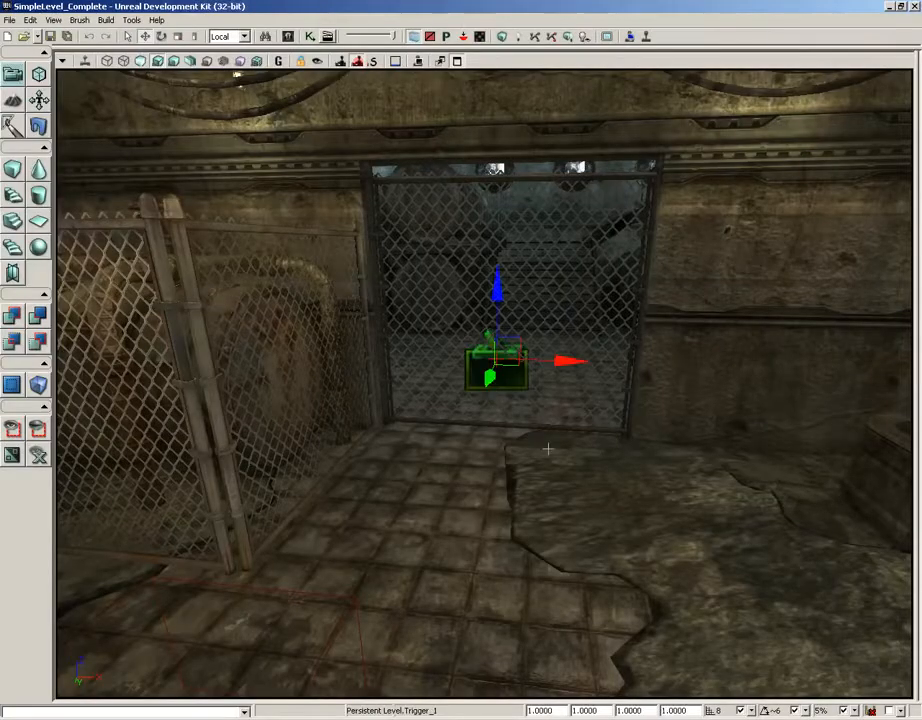
key(Delete)
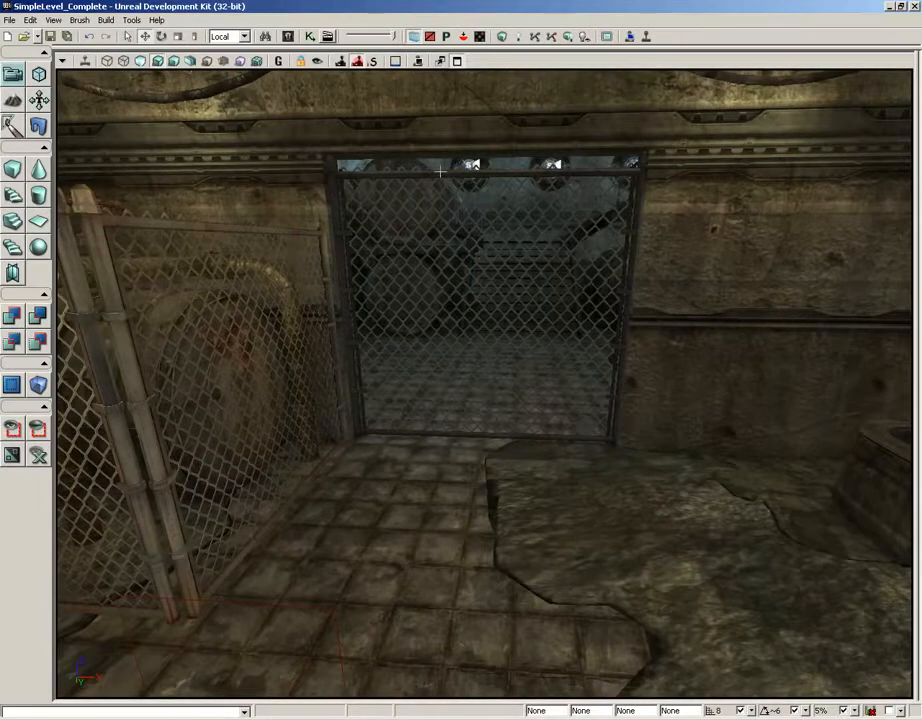
Replace the chain-link gate with a RigidBody actor using its own static mesh, S_HU_Deco_SM_Chainlink02_B, located in the Content Browser
click(440, 172)
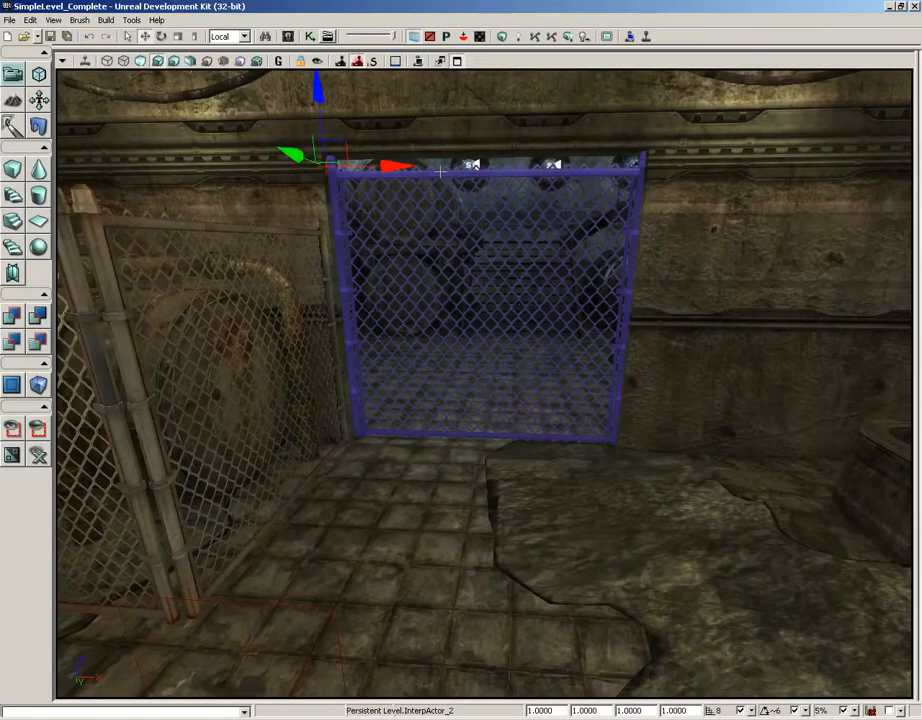
right_click(440, 172)
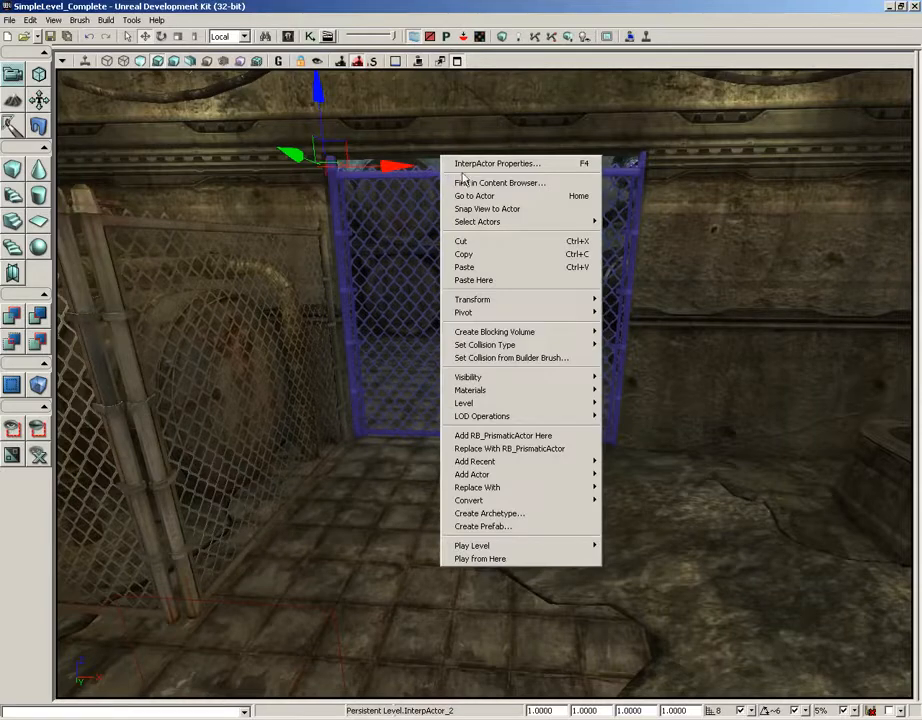
click(460, 183)
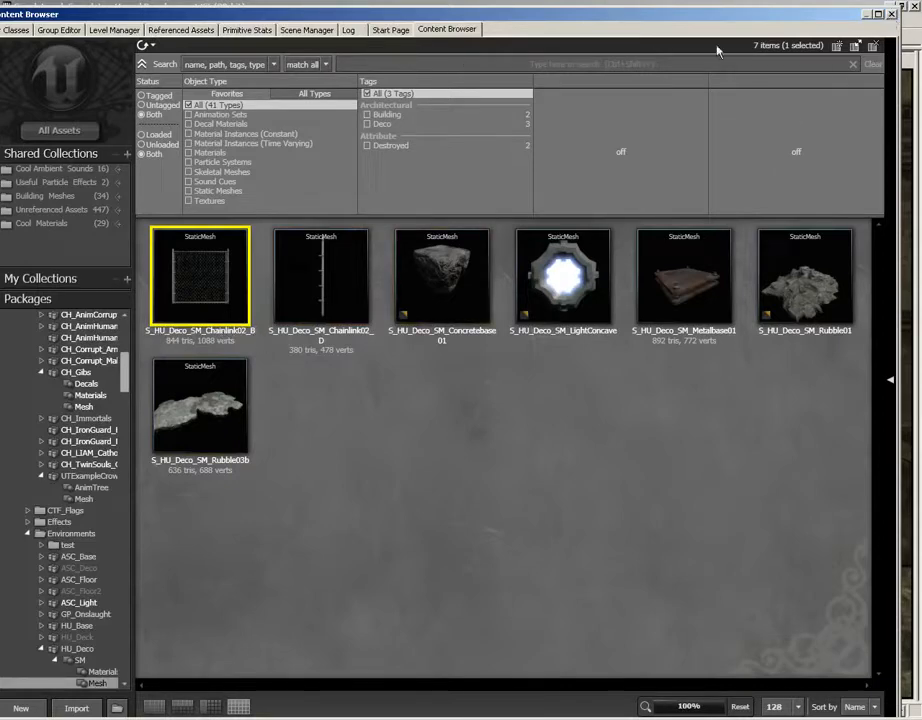
click(891, 16)
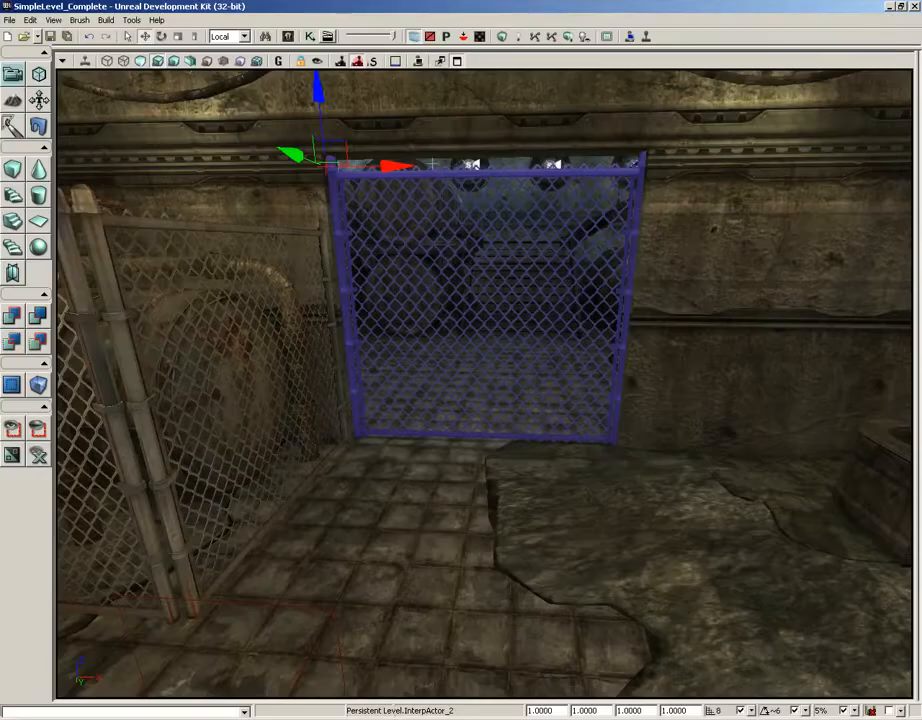
right_click(433, 162)
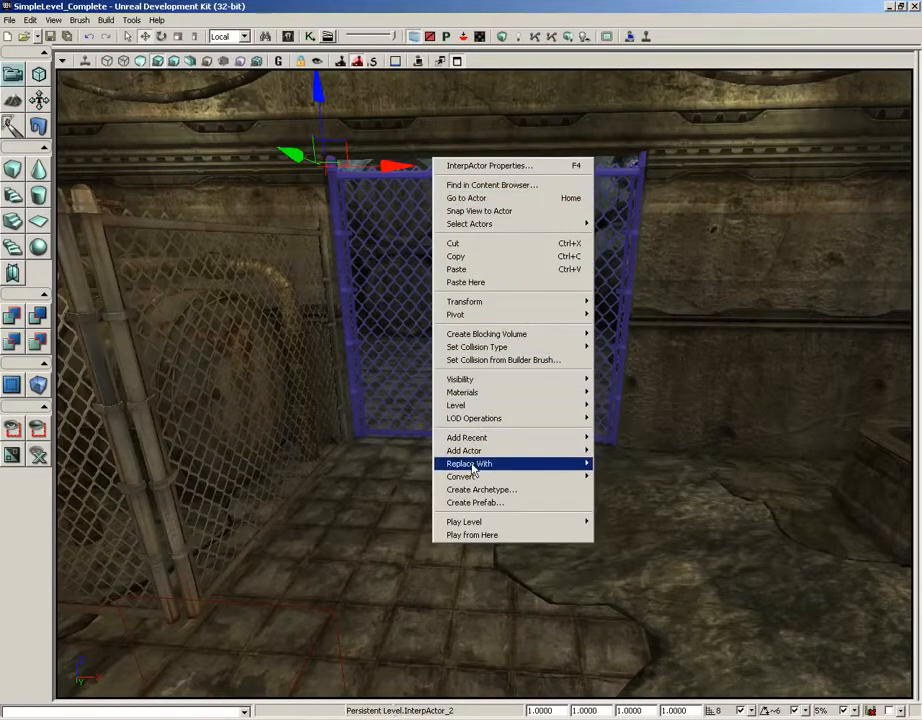
mouse_move(477, 466)
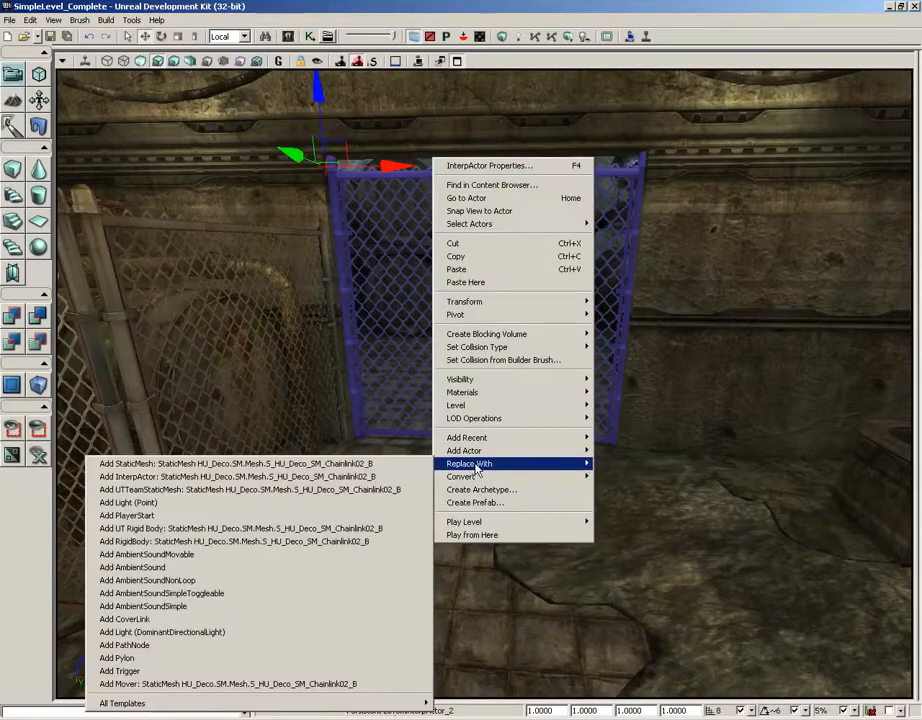
click(194, 543)
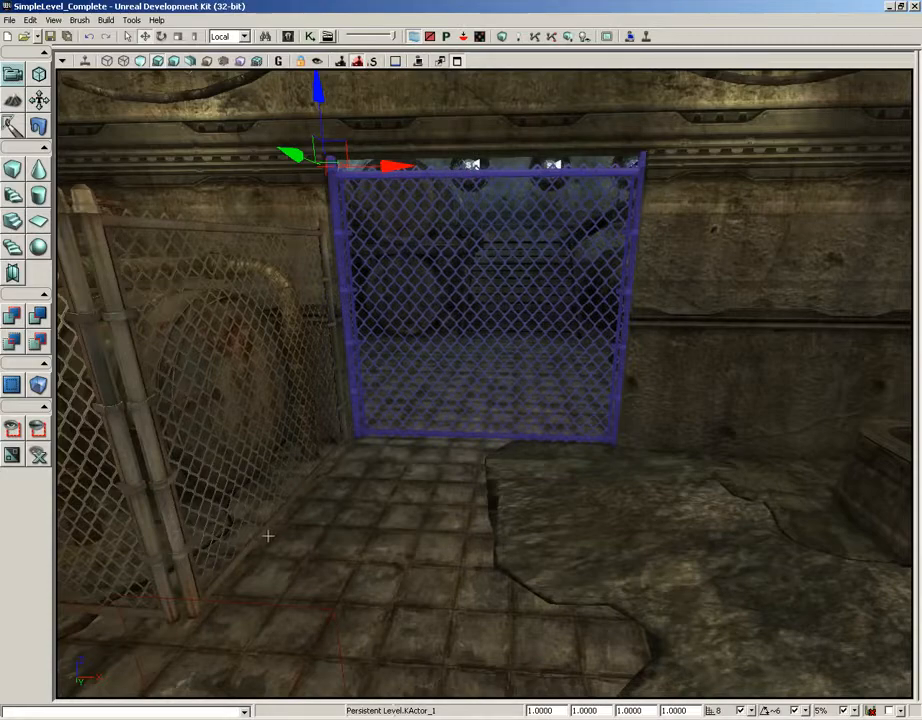
Set the gate's uniform draw scale to 0.975 so it is slightly smaller than its frame
drag(370, 518, 370, 518)
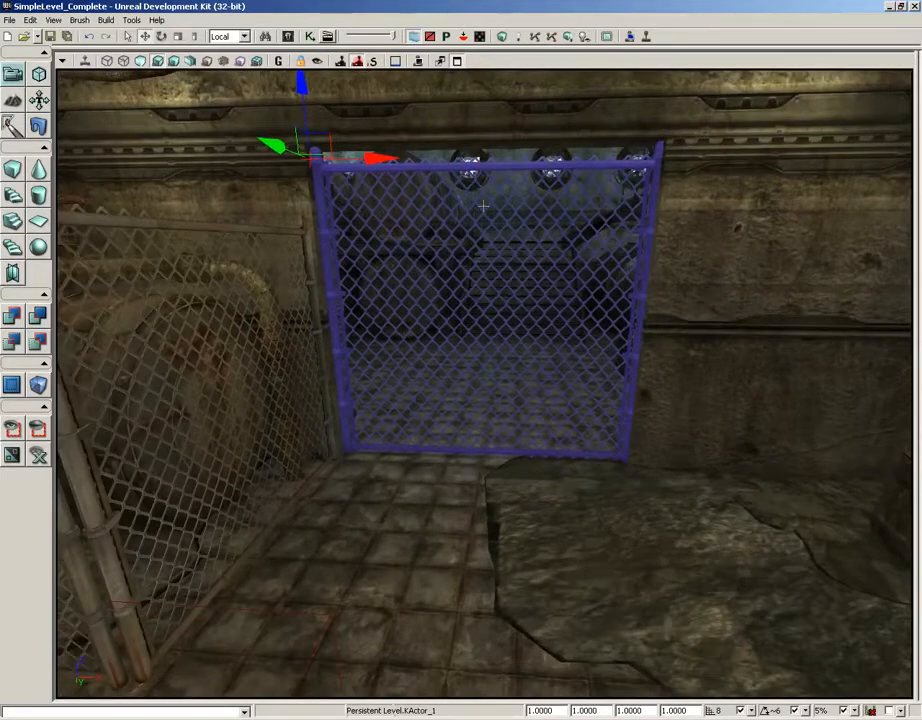
drag(427, 254, 425, 271)
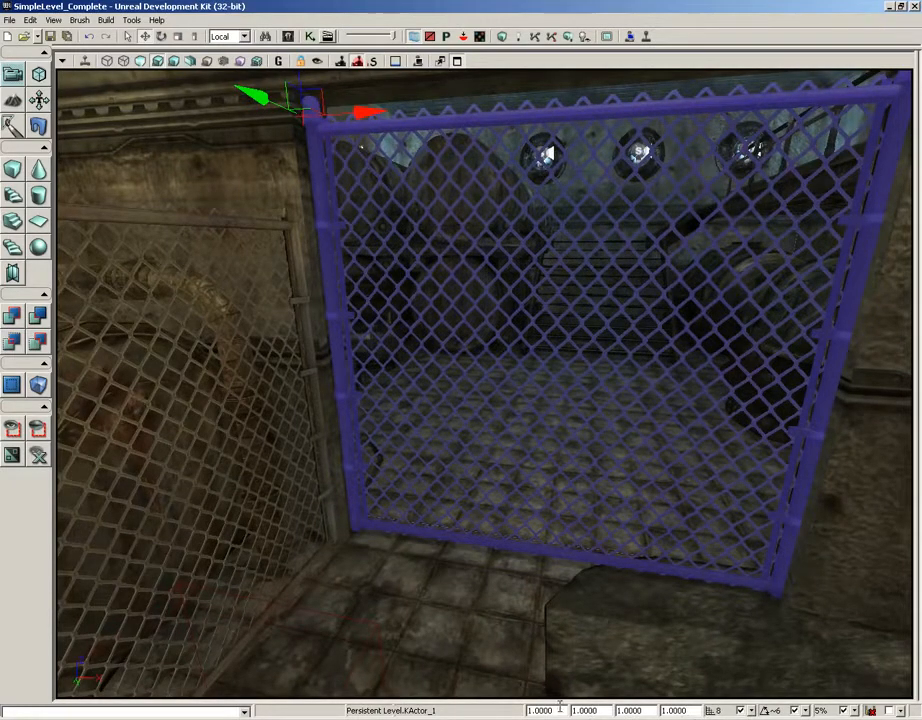
drag(549, 710, 596, 711)
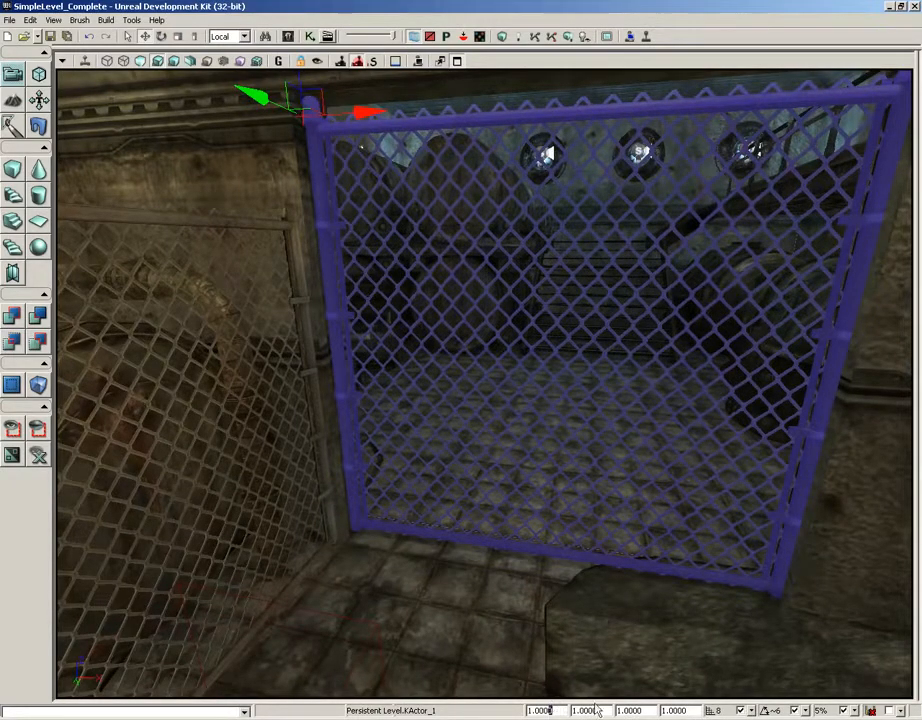
double_click(674, 710)
key(BackSpace)
key(Return)
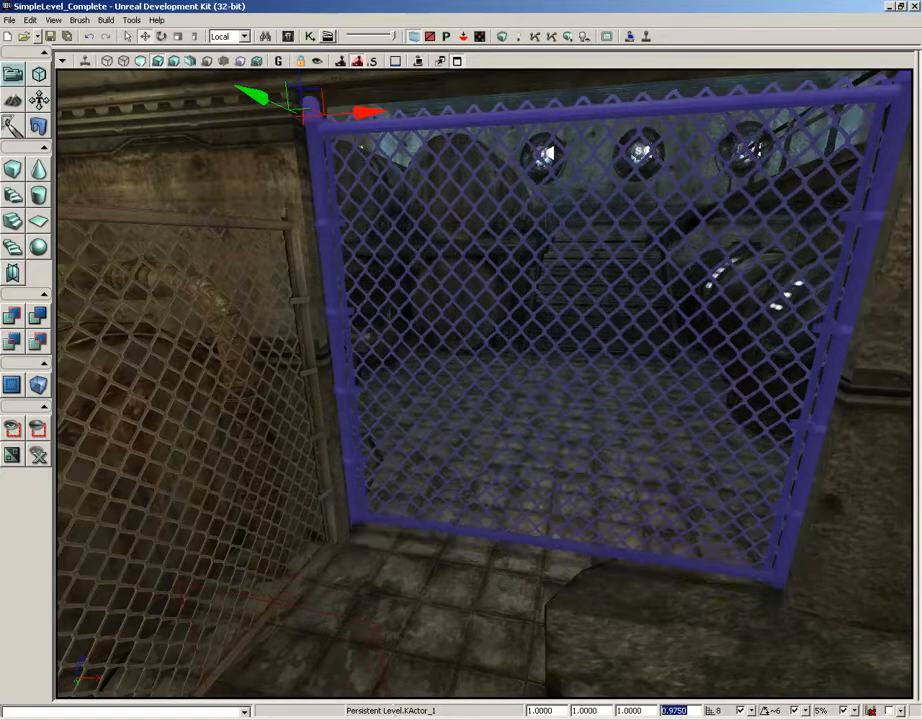
Play the level from the floor in front of the gate and shoot at the gate to test its rigid-body physics
drag(529, 596, 451, 603)
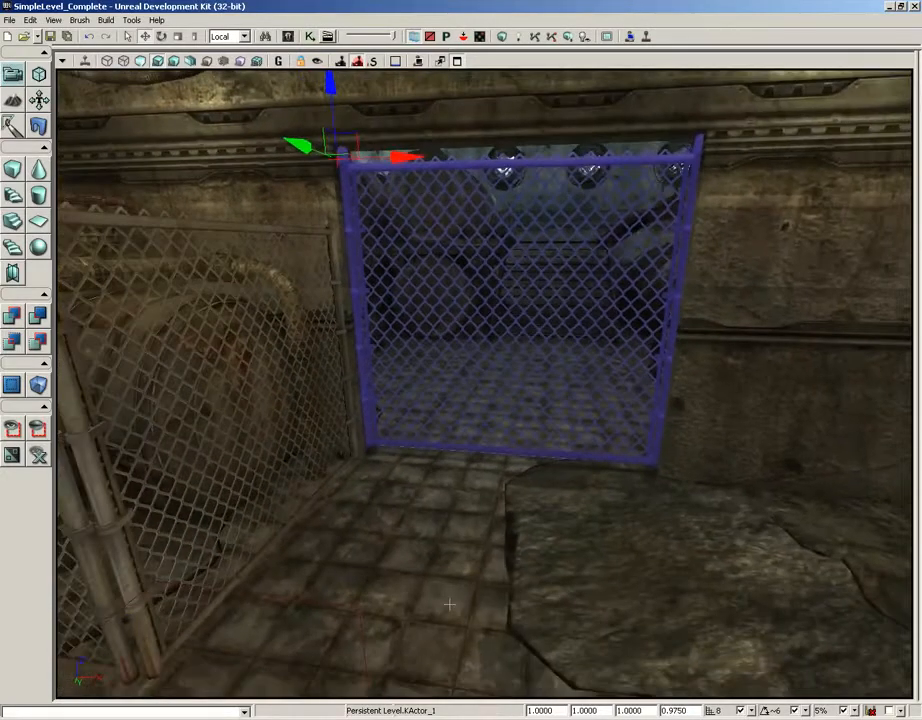
right_click(450, 588)
click(484, 581)
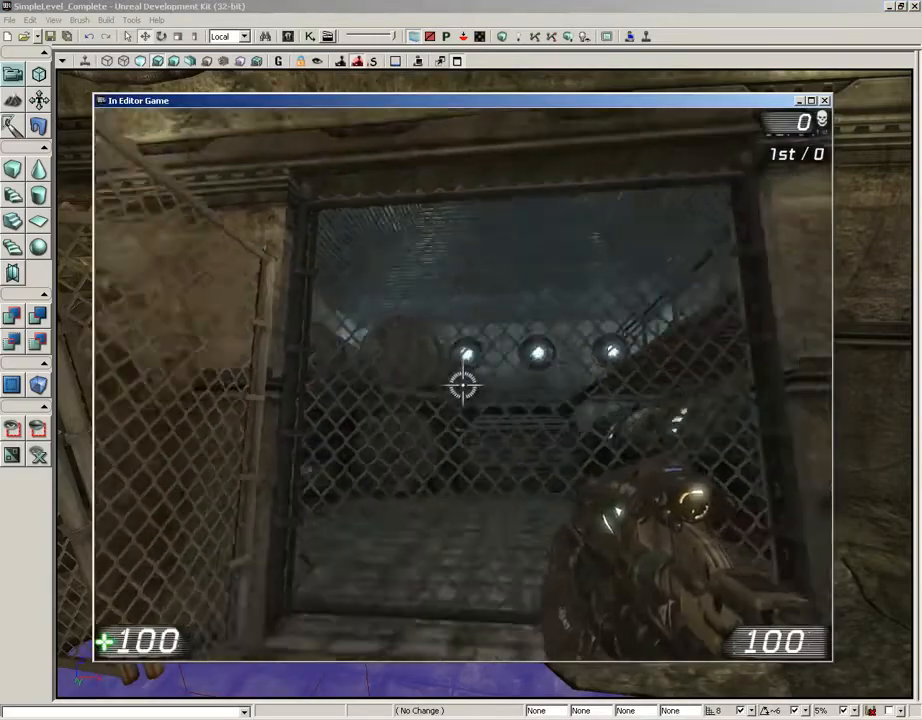
click(462, 385)
click(462, 385)
click(462, 385)
click(462, 385)
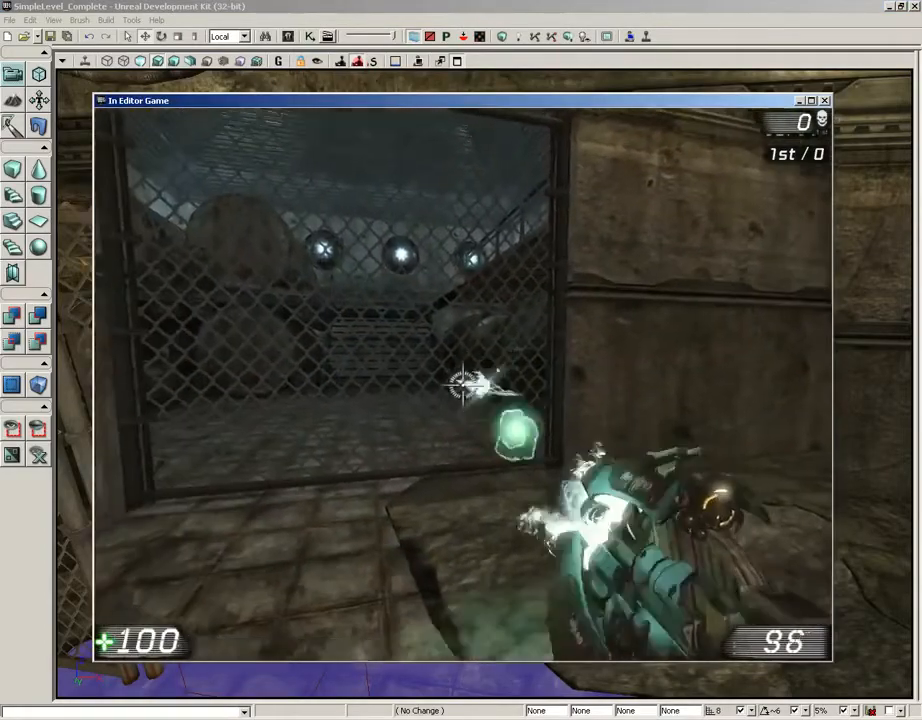
click(462, 385)
click(462, 385)
click(462, 385)
click(462, 385)
click(462, 385)
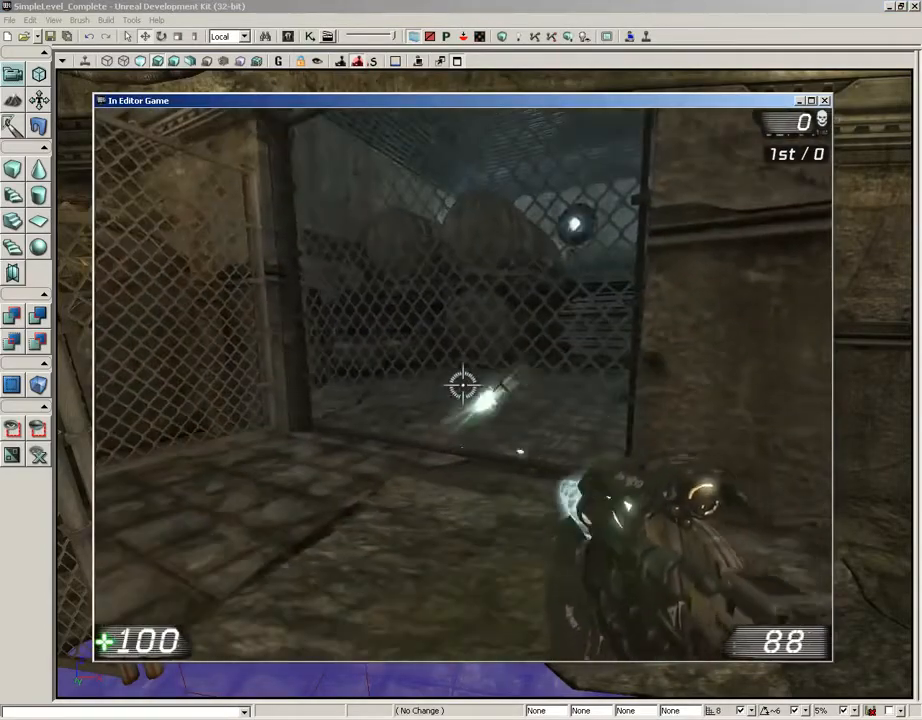
click(462, 385)
click(462, 385)
click(462, 385)
click(462, 385)
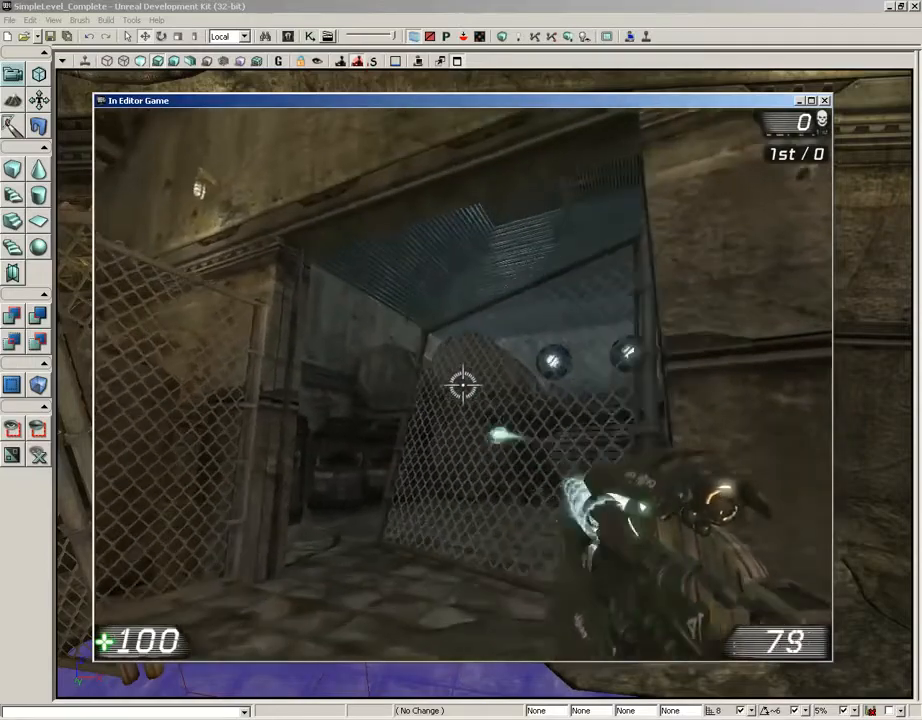
click(462, 385)
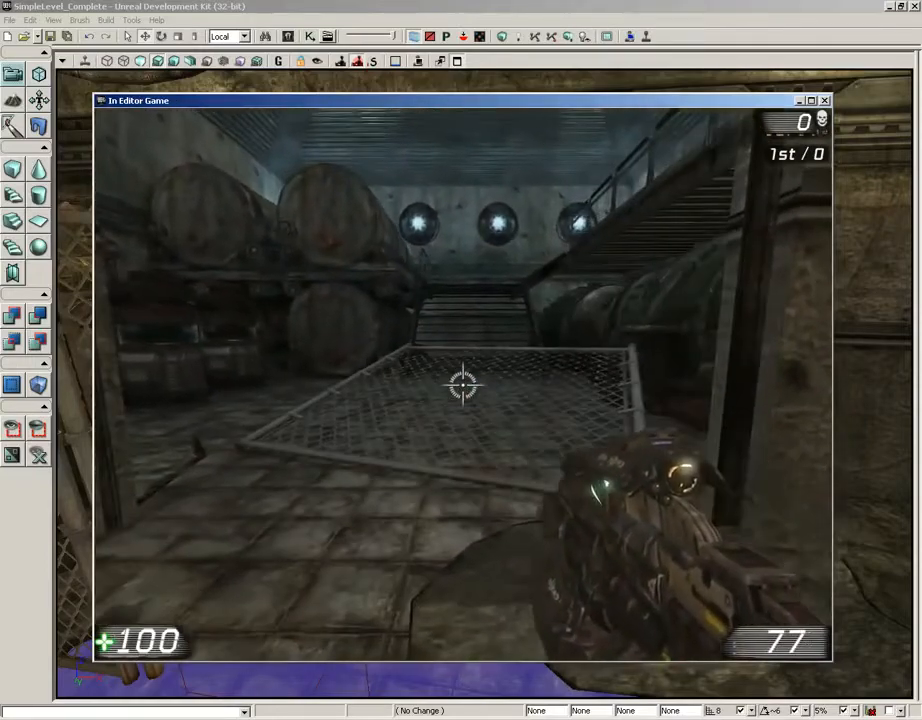
Switch to the Physics Gun, move the loose gate around inside the room, and end the play session
key(1)
key(s)
right_drag(463, 385, 463, 385)
key(w)
key(w)
key(s)
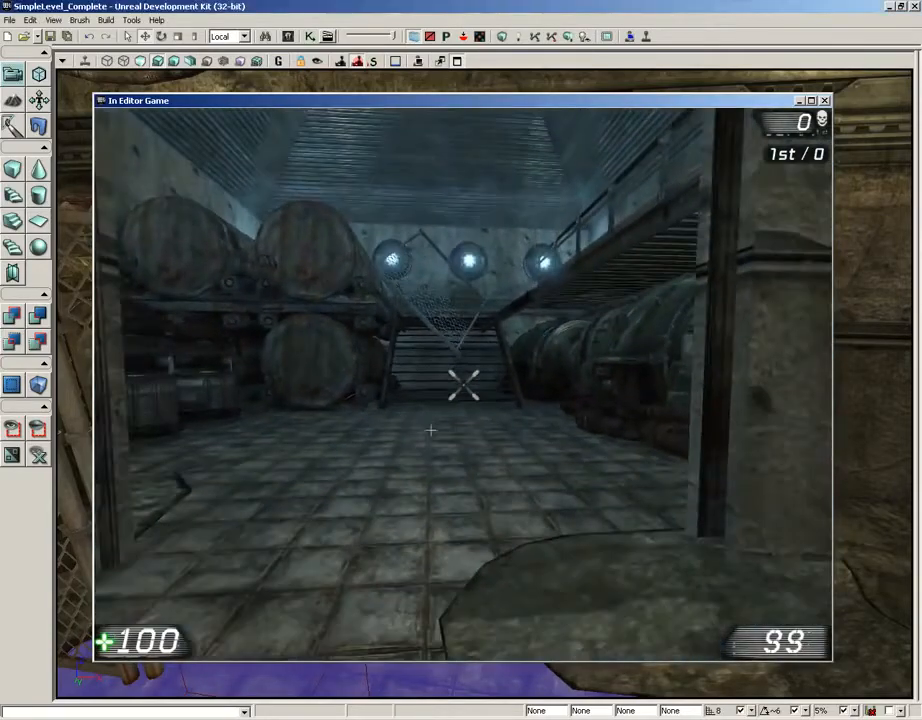
key(Escape)
Play the level from the same floor spot again, pull the gate out of its frame with the Physics Gun, and end the session
right_click(418, 557)
click(445, 548)
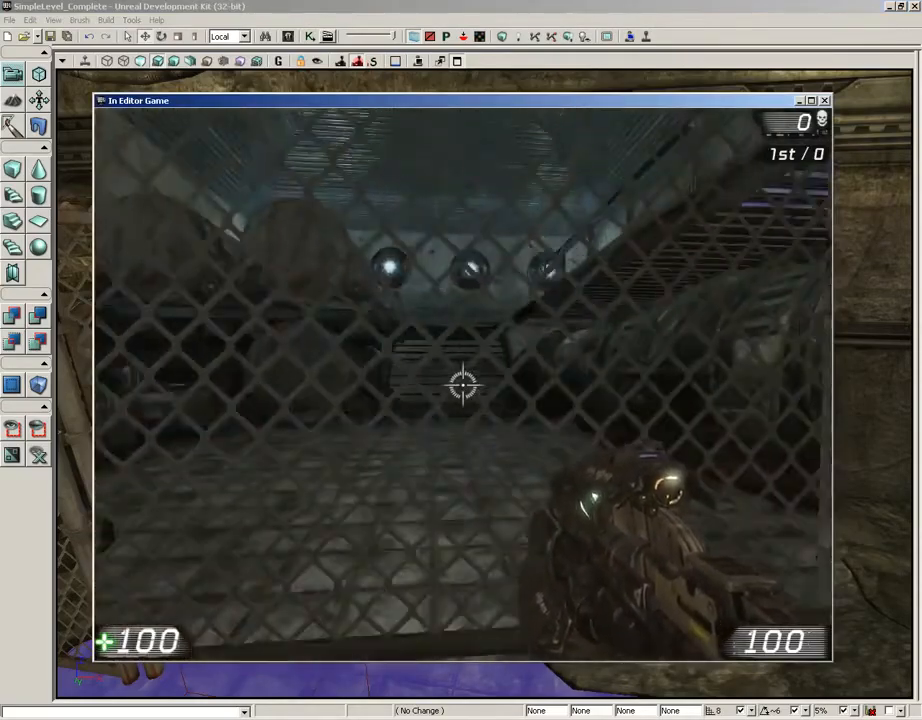
key(s)
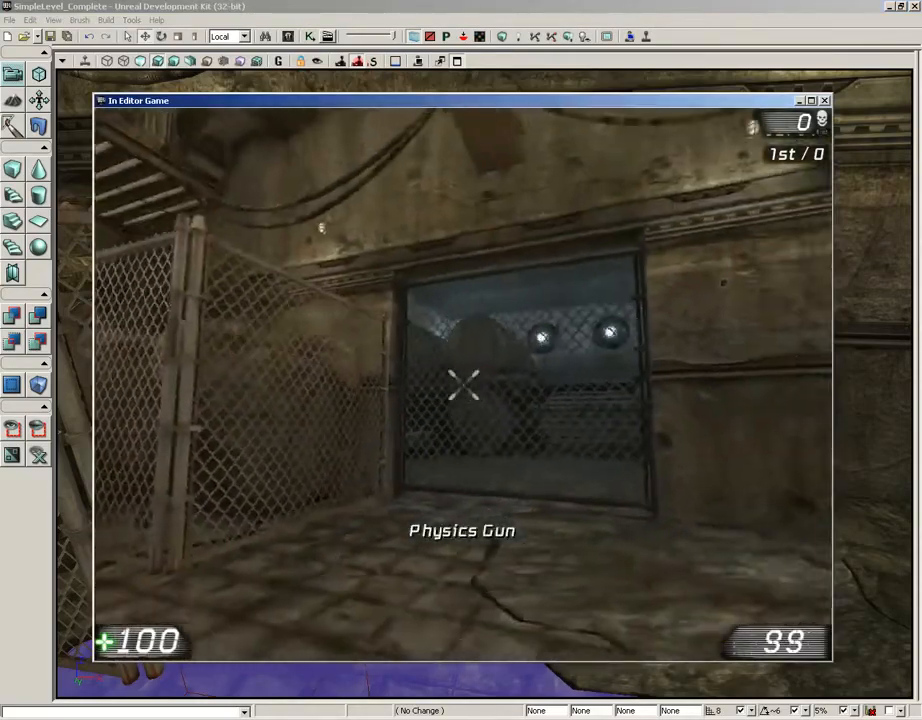
key(w)
key(s)
key(s)
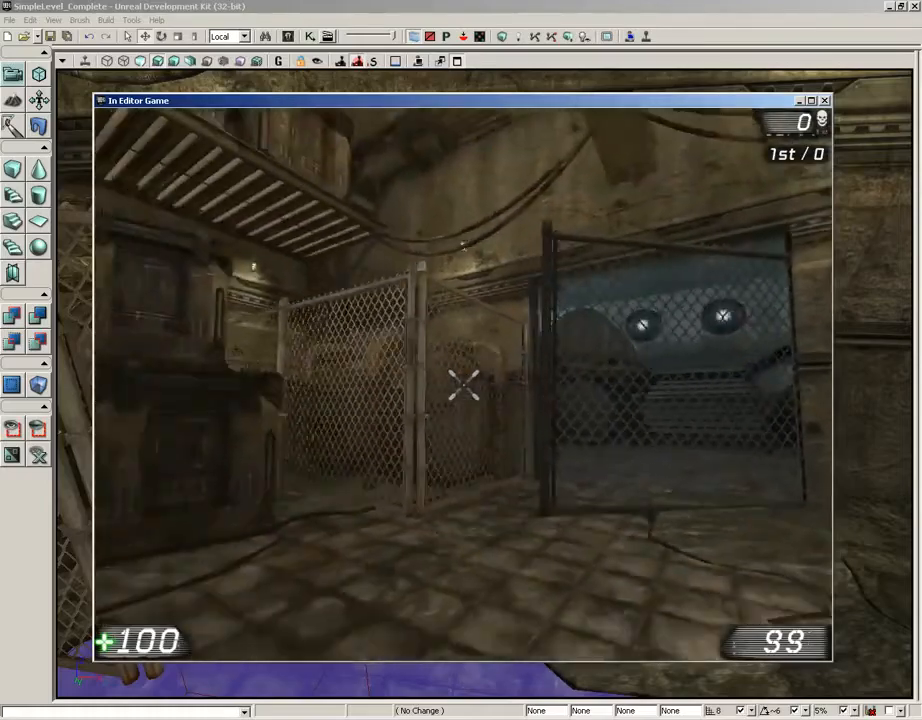
key(w)
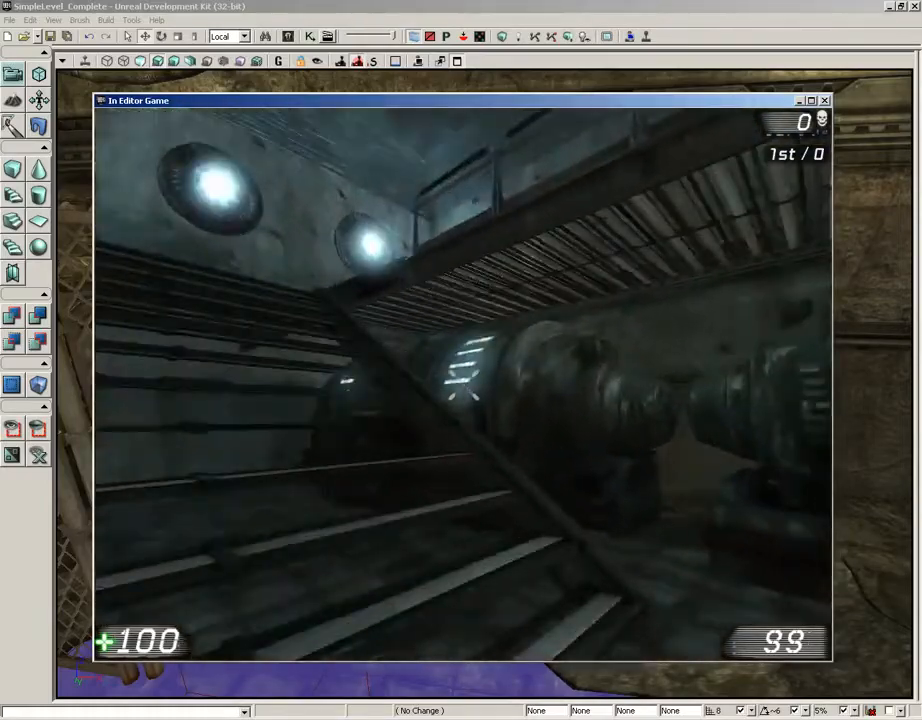
key(Escape)
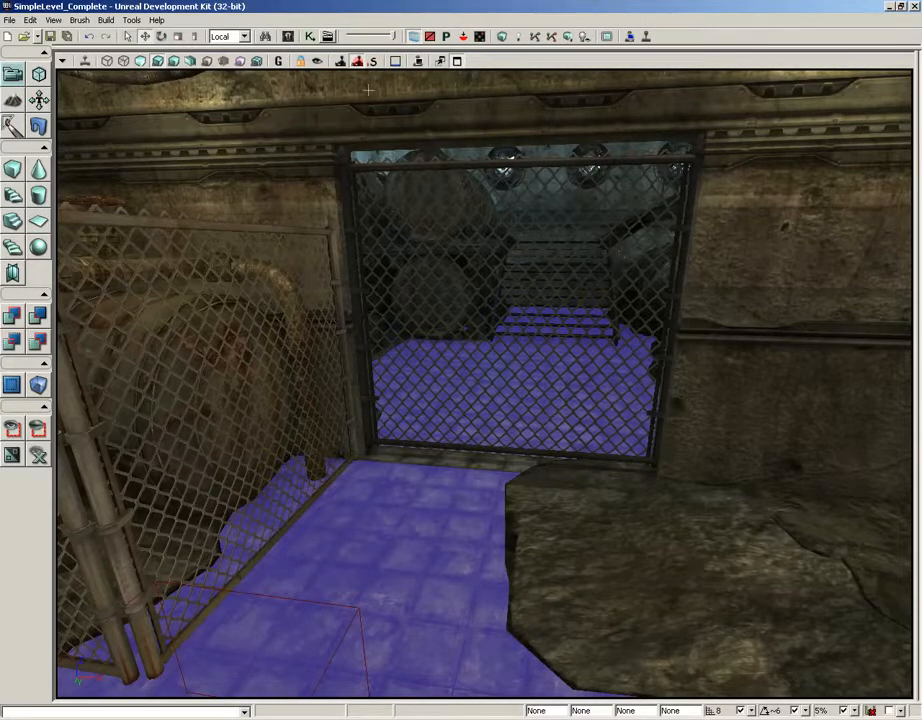
Choose RB_PrismaticActor in the Actor Classes browser, under RigidBodyBase and RB_ConstraintActor
click(287, 36)
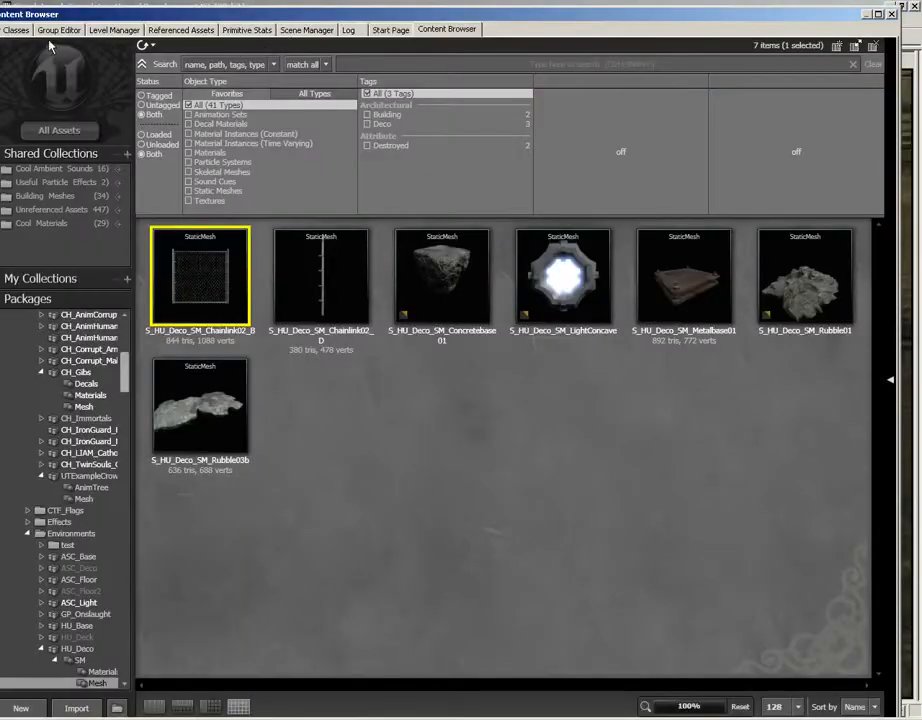
click(12, 29)
click(40, 394)
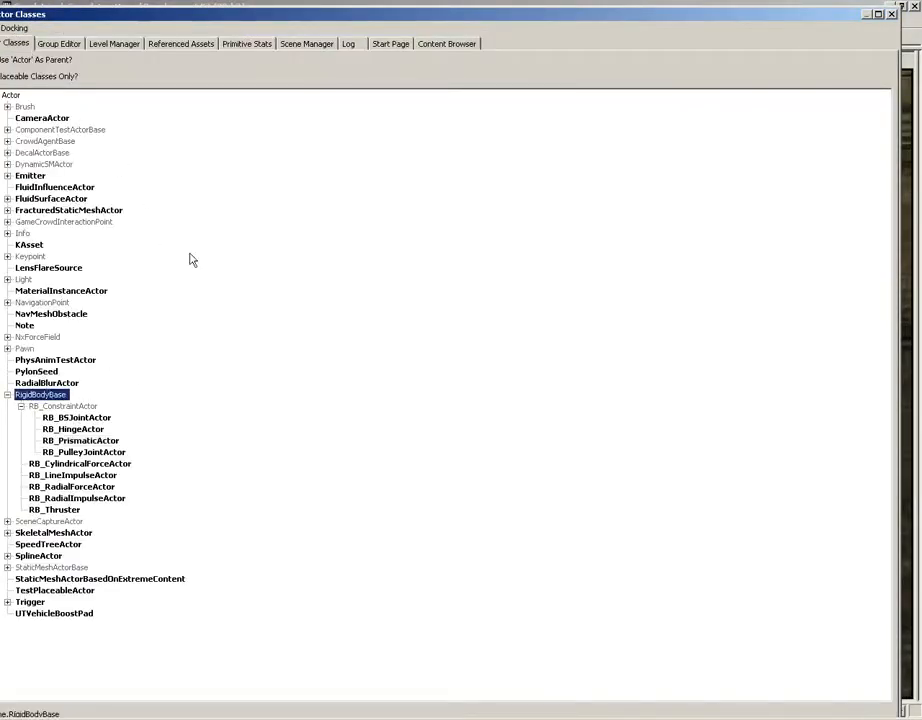
drag(241, 16, 365, 6)
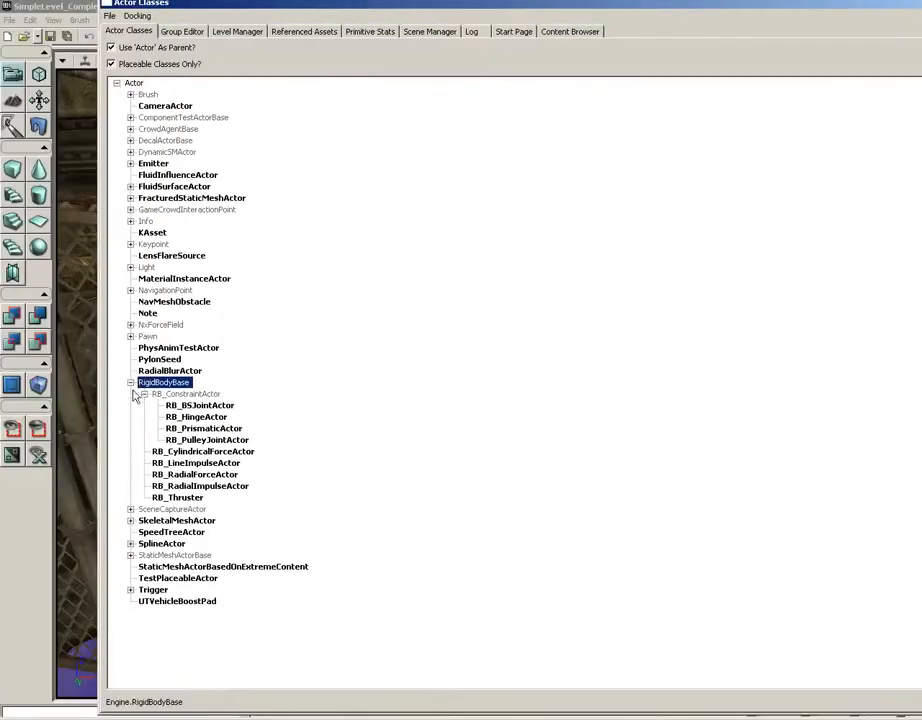
click(144, 394)
click(131, 382)
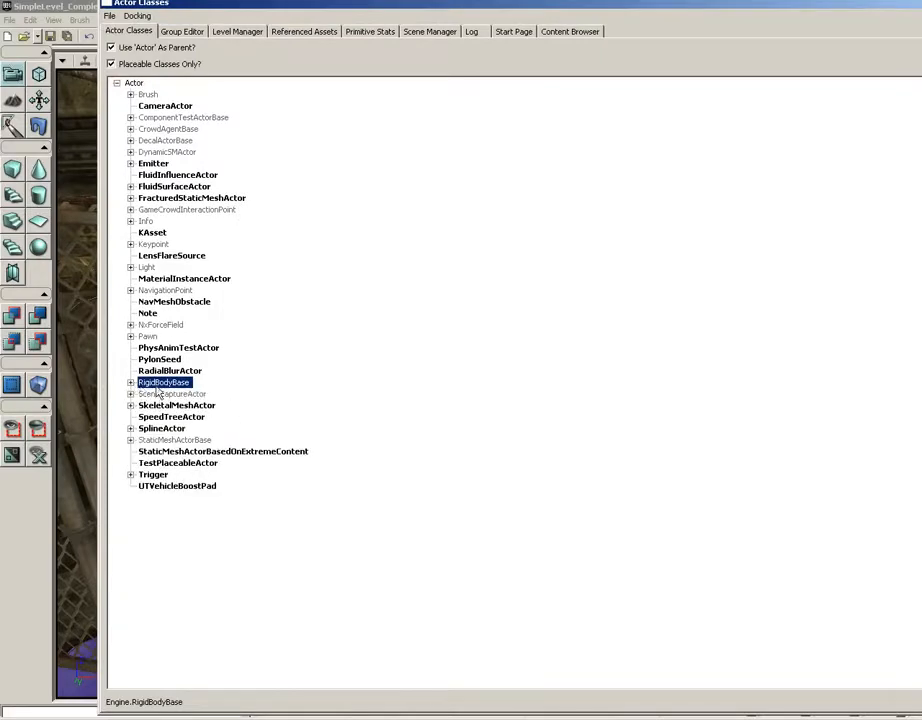
click(131, 382)
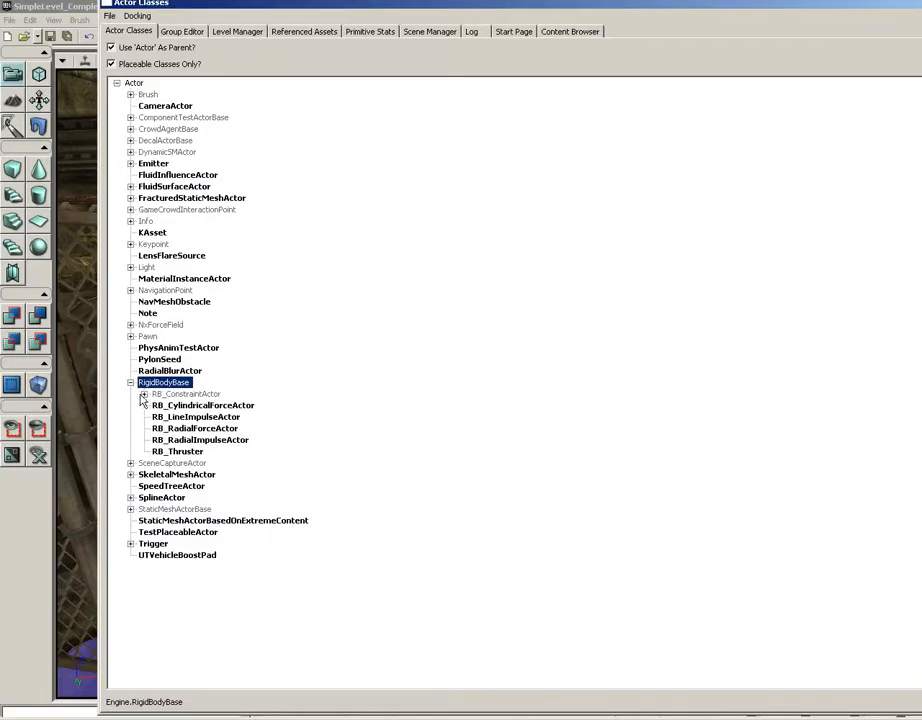
click(144, 394)
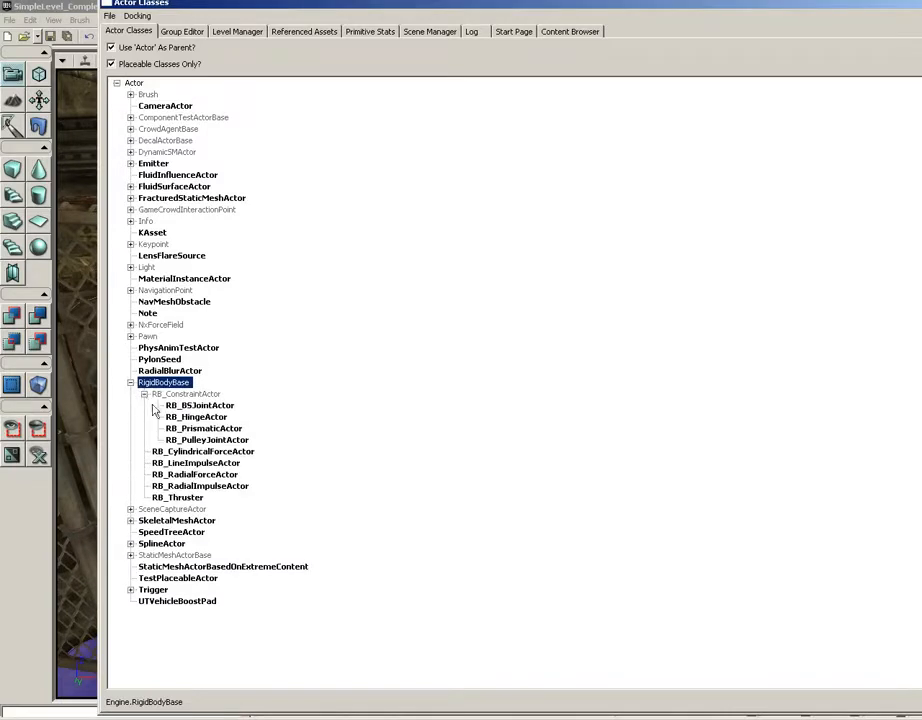
click(211, 428)
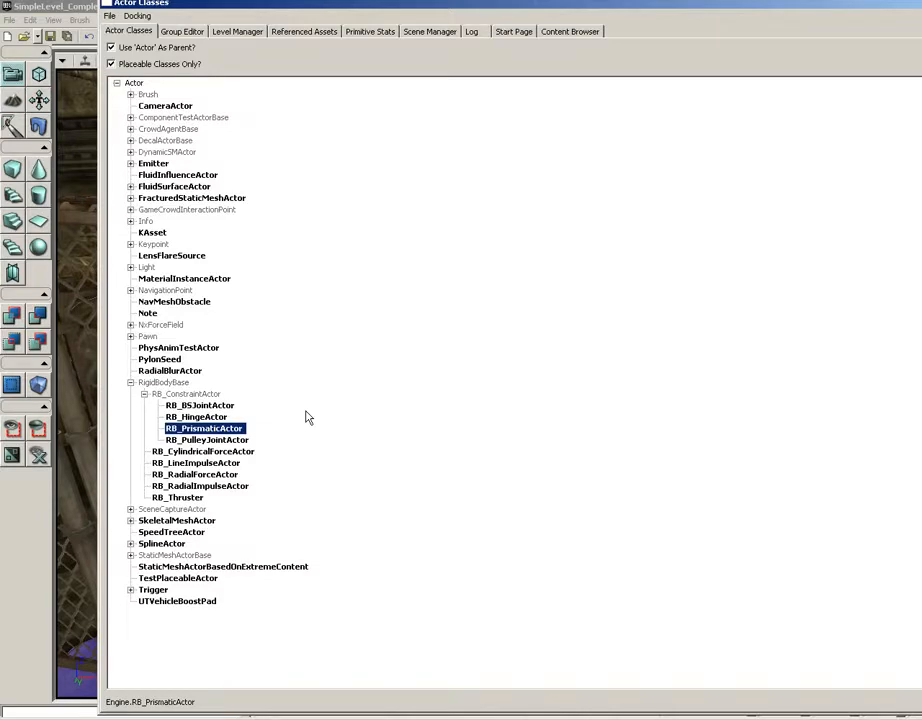
drag(869, 3, 778, 12)
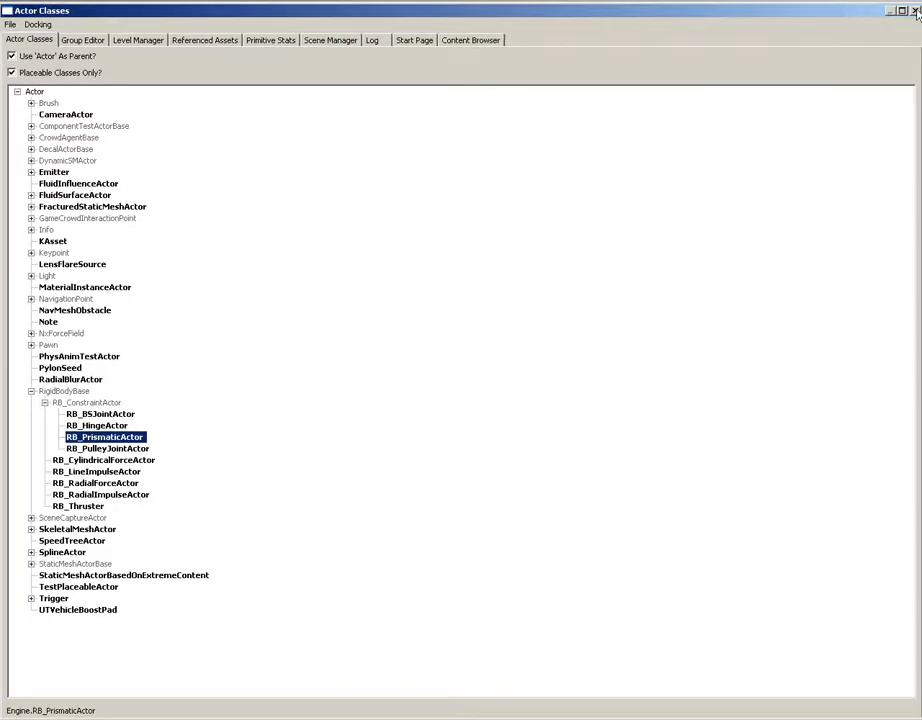
Add an RB_PrismaticActor on the floor at the base of the gate and raise it to about the gate's middle
click(913, 11)
drag(438, 489, 441, 489)
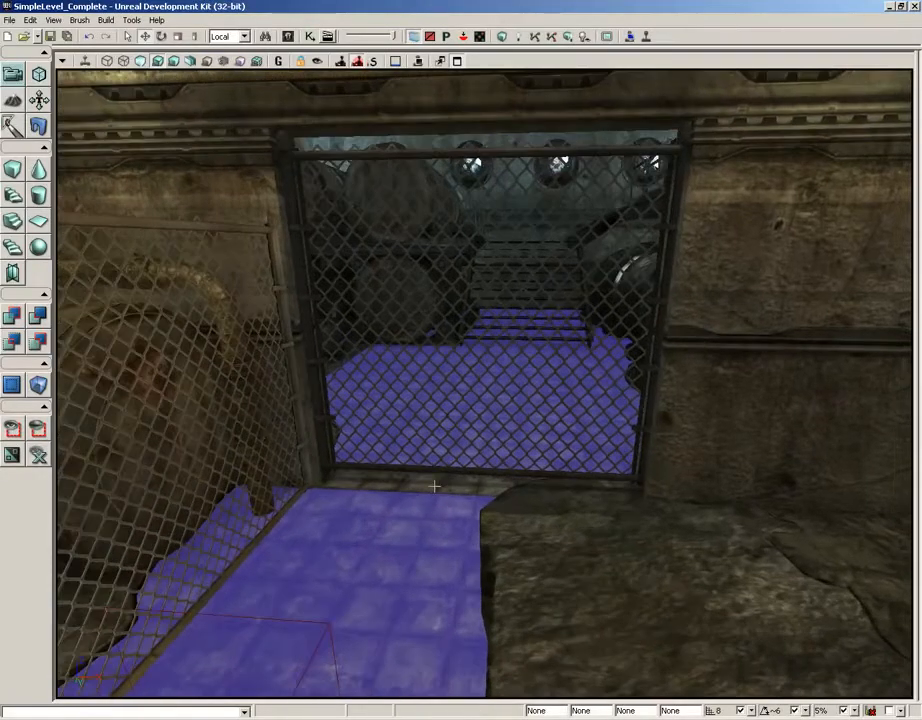
right_click(435, 487)
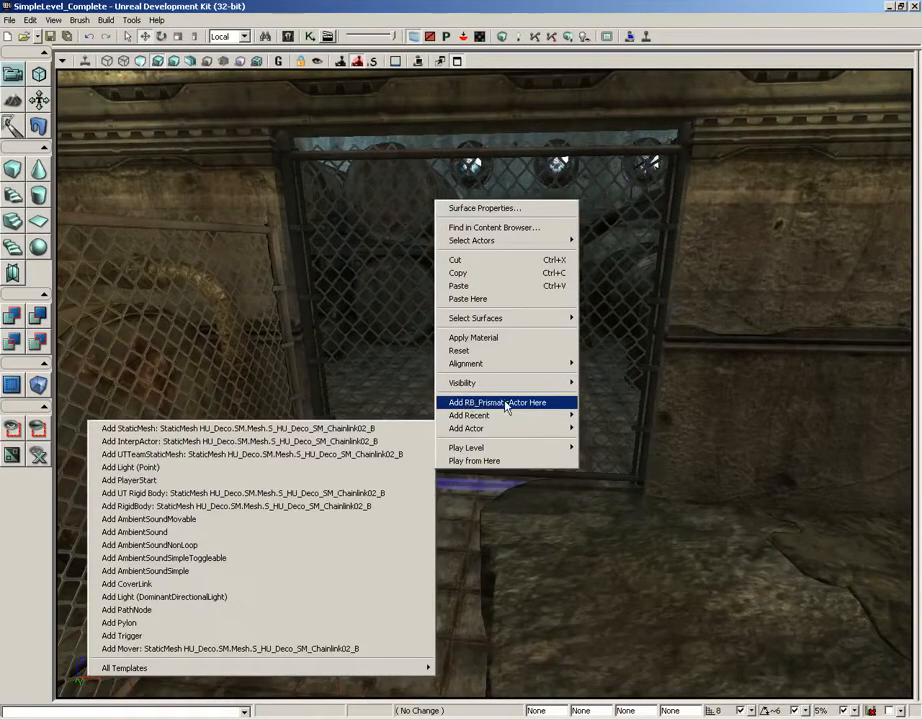
click(506, 403)
drag(432, 420, 438, 371)
drag(419, 320, 524, 319)
drag(455, 381, 449, 292)
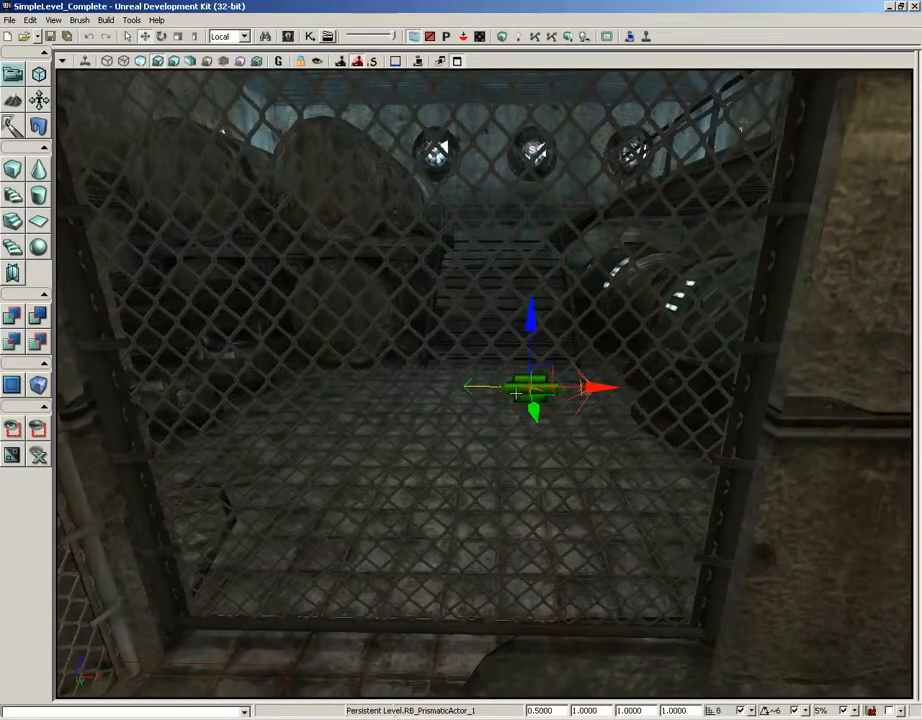
Lock the prismatic actor's properties, assign the gate as its Constraint Actor 1, and release the lock
key(F4)
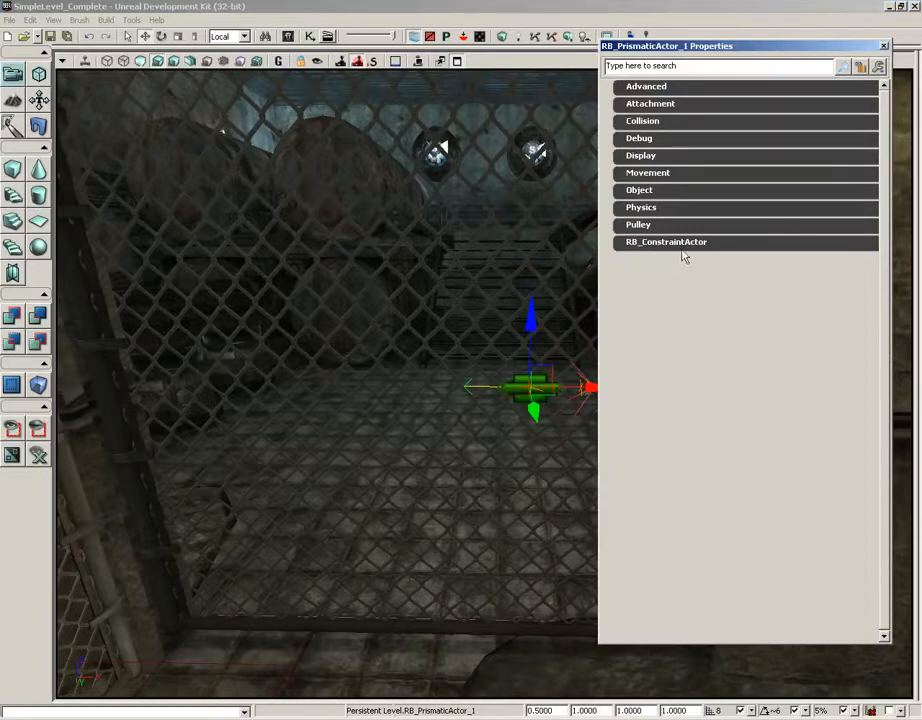
click(638, 243)
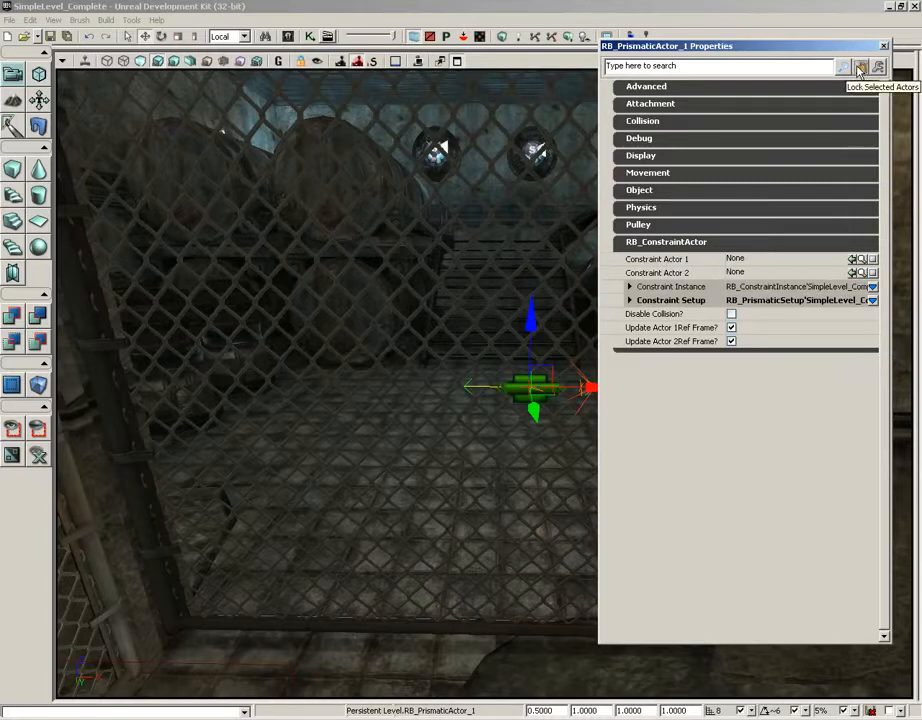
click(121, 432)
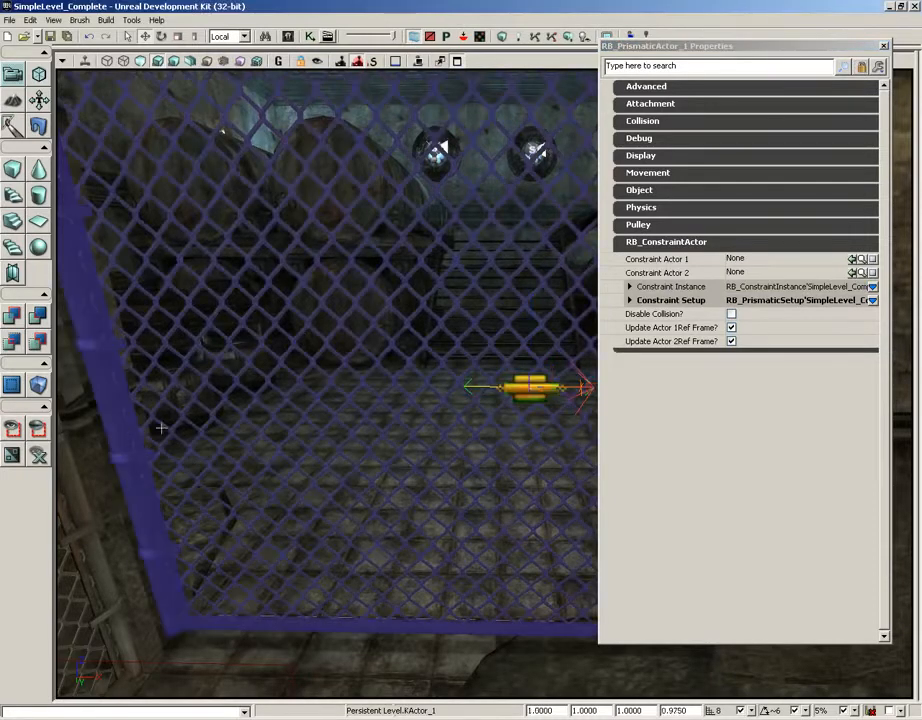
click(856, 259)
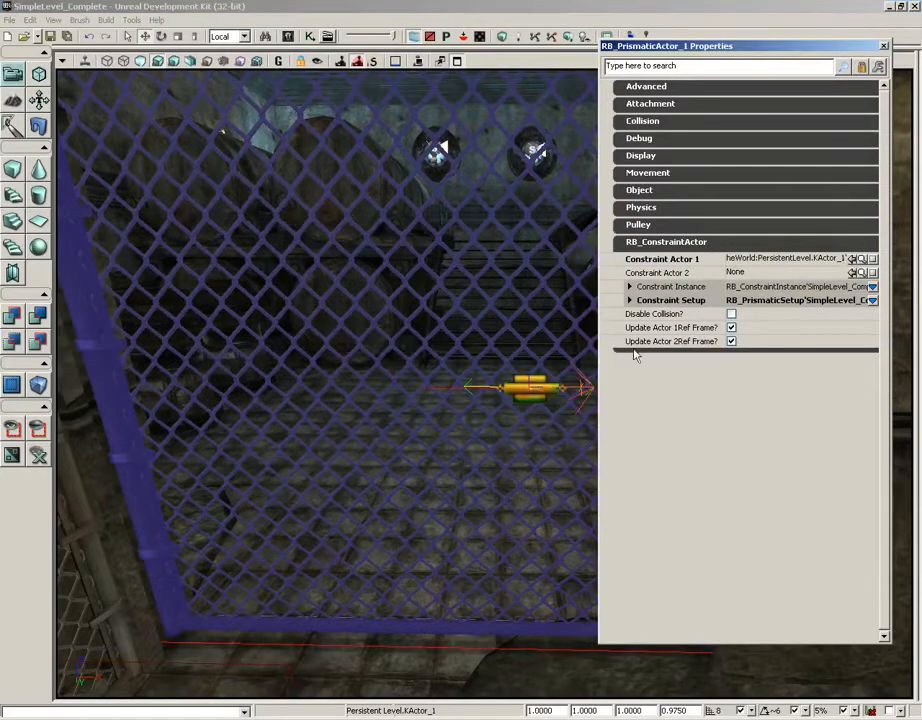
drag(473, 313, 477, 385)
right_drag(408, 338, 414, 400)
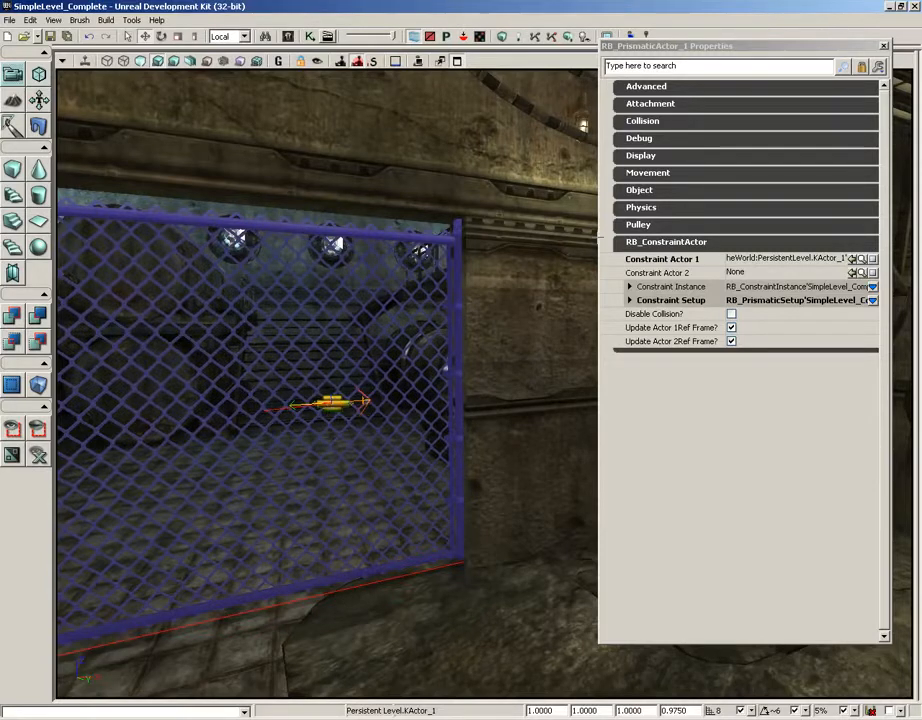
drag(461, 451, 452, 464)
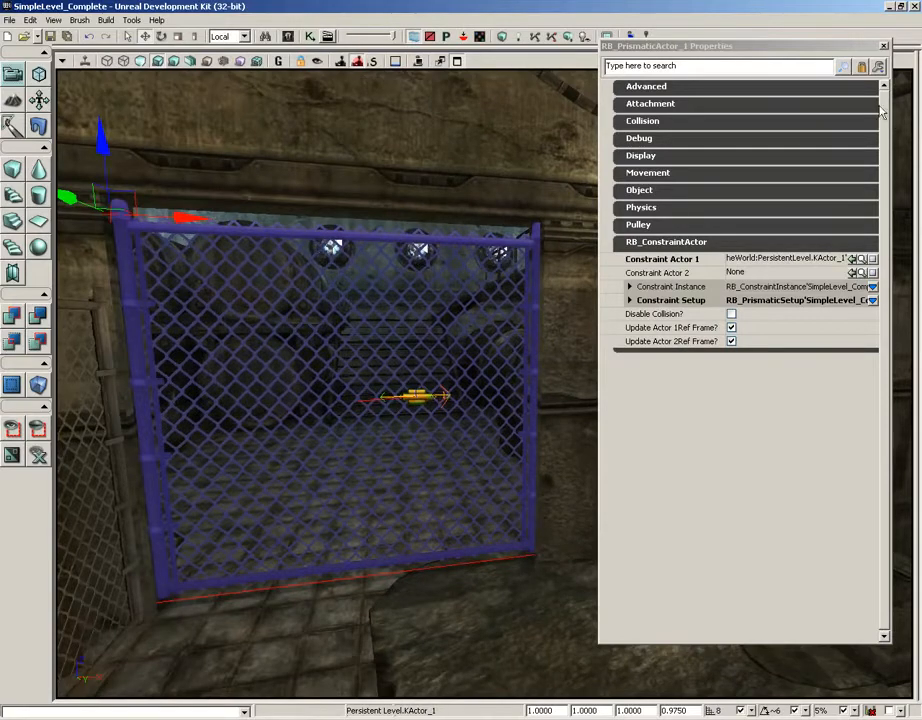
click(868, 67)
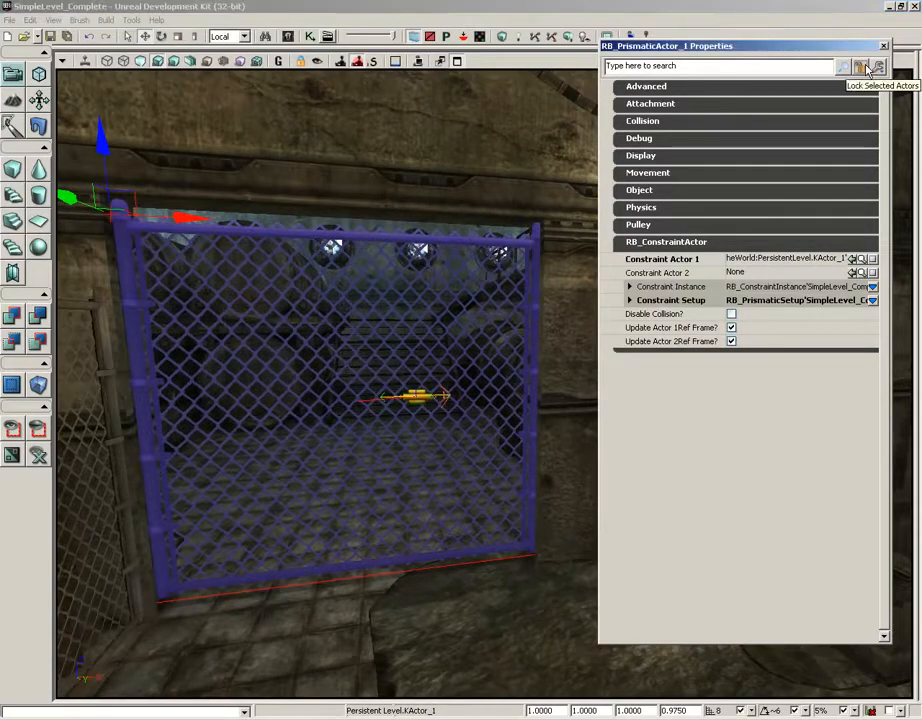
Enable Wake On Level Start in the gate's KActor properties and close the properties
click(313, 236)
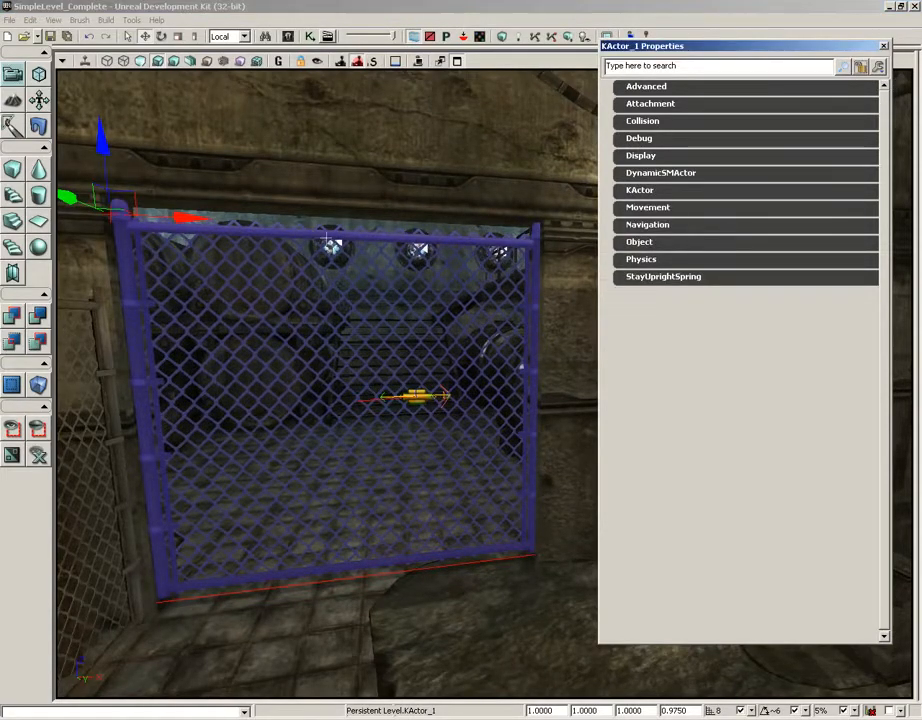
click(641, 192)
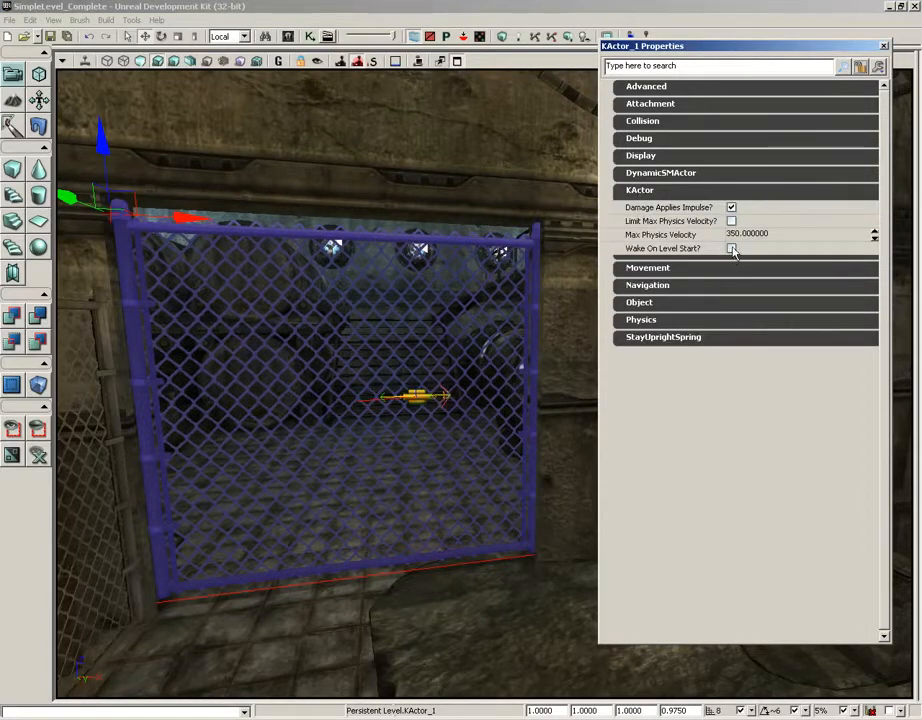
click(731, 248)
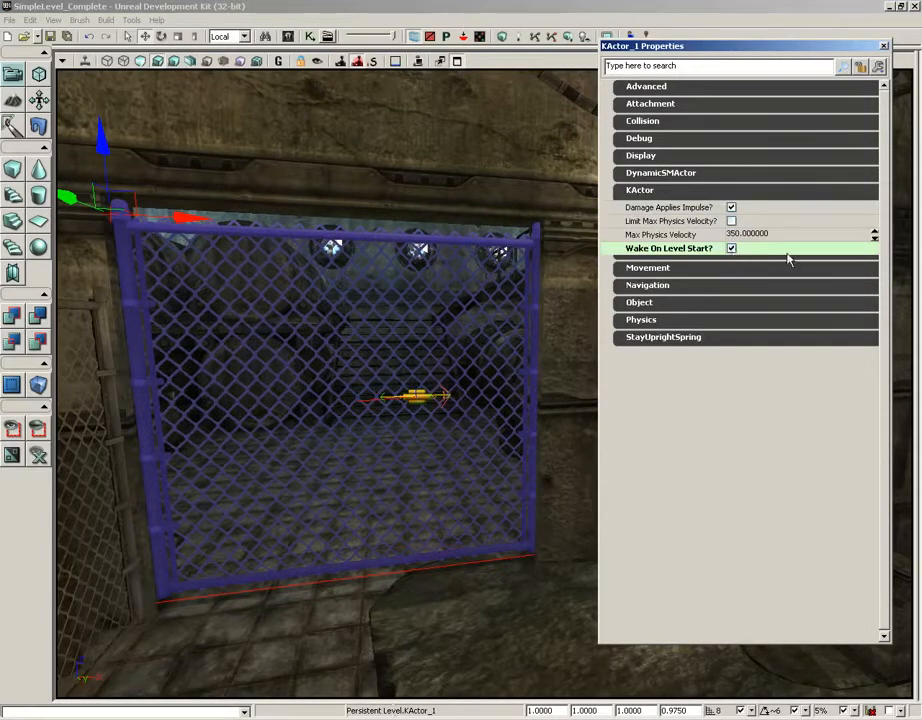
click(884, 49)
Play the level from the floor in front of the gate and slide the gate sideways with the Physics Gun
drag(383, 531, 395, 535)
right_drag(395, 535, 432, 621)
right_click(380, 594)
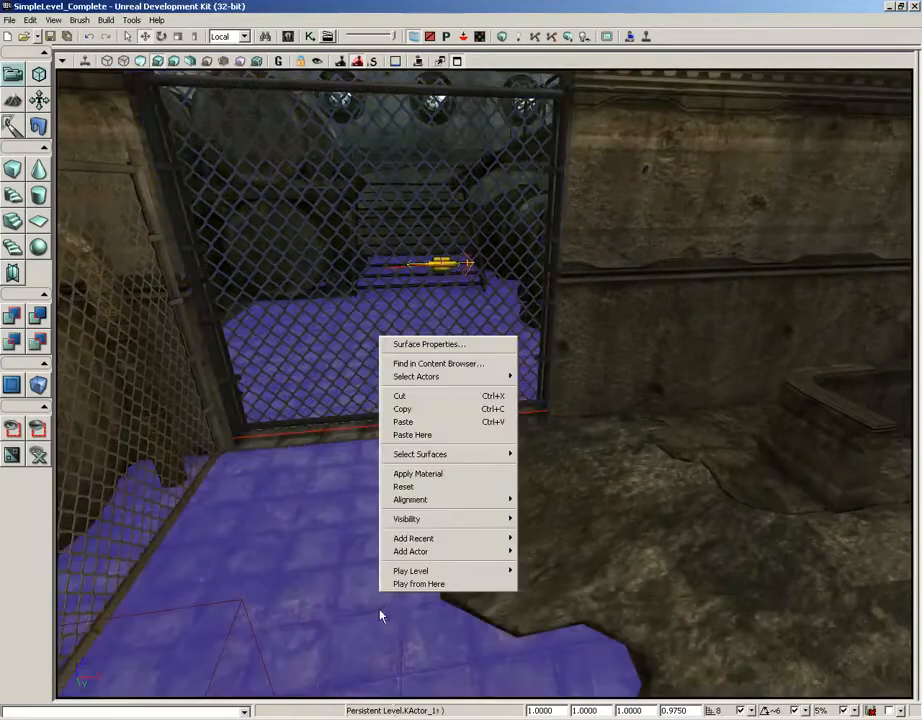
click(416, 585)
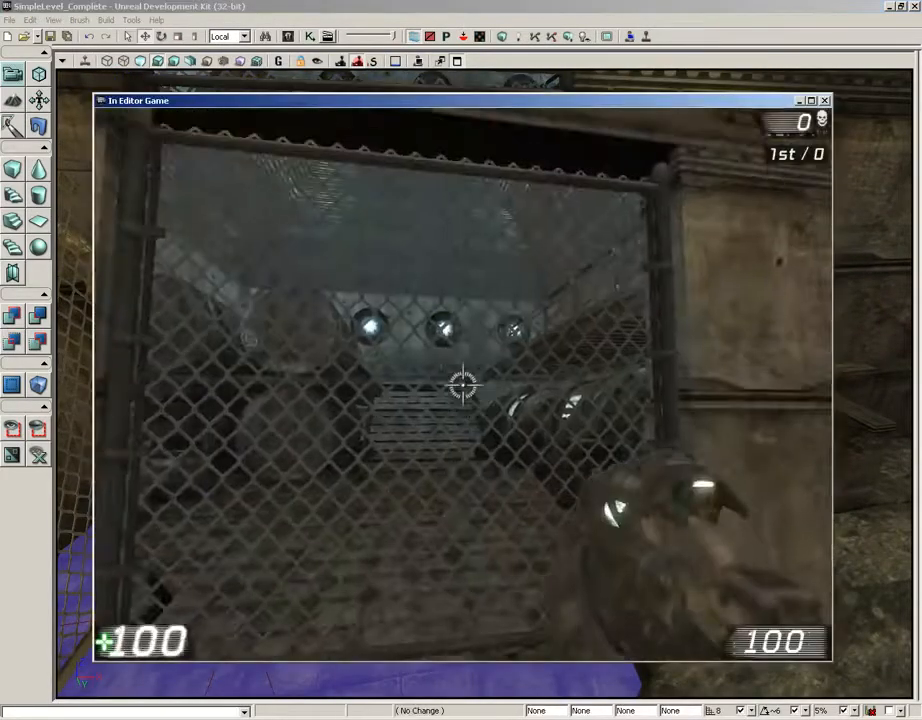
scroll(462, 385, down, 1)
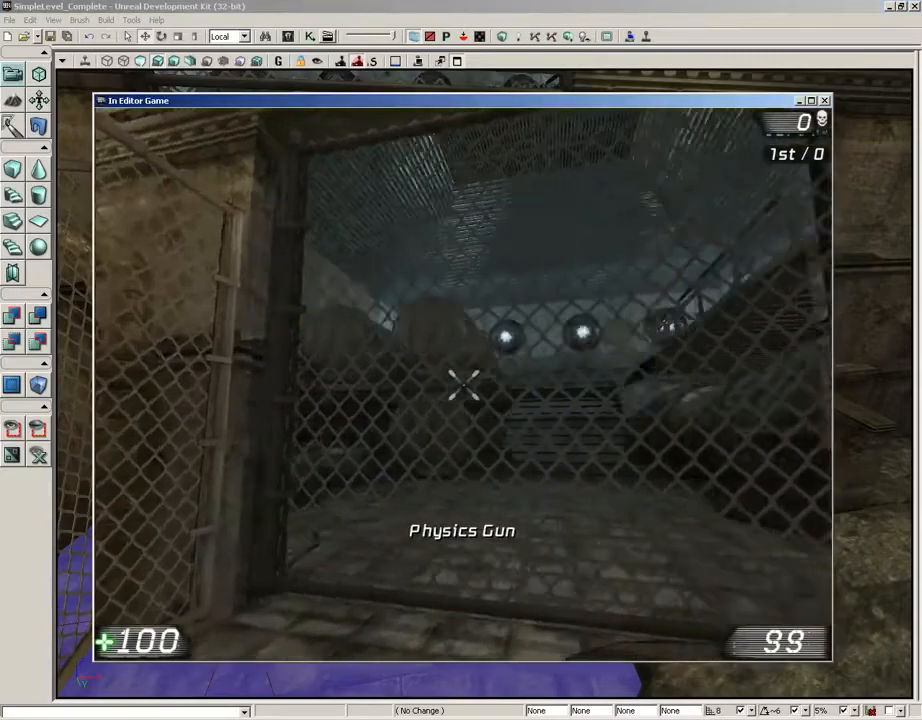
right_drag(463, 385, 602, 385)
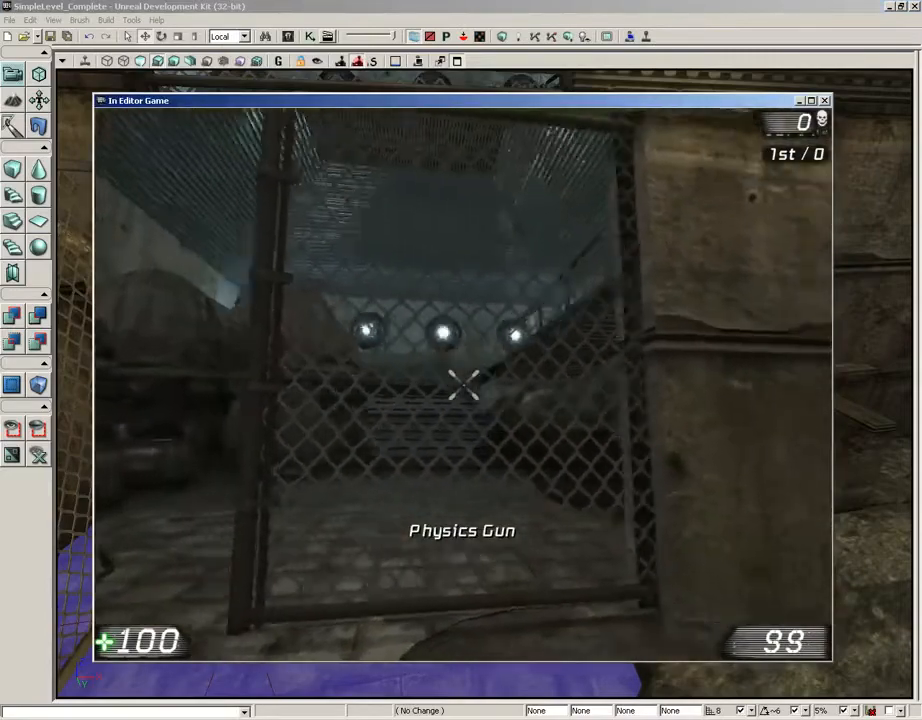
right_drag(463, 385, 323, 385)
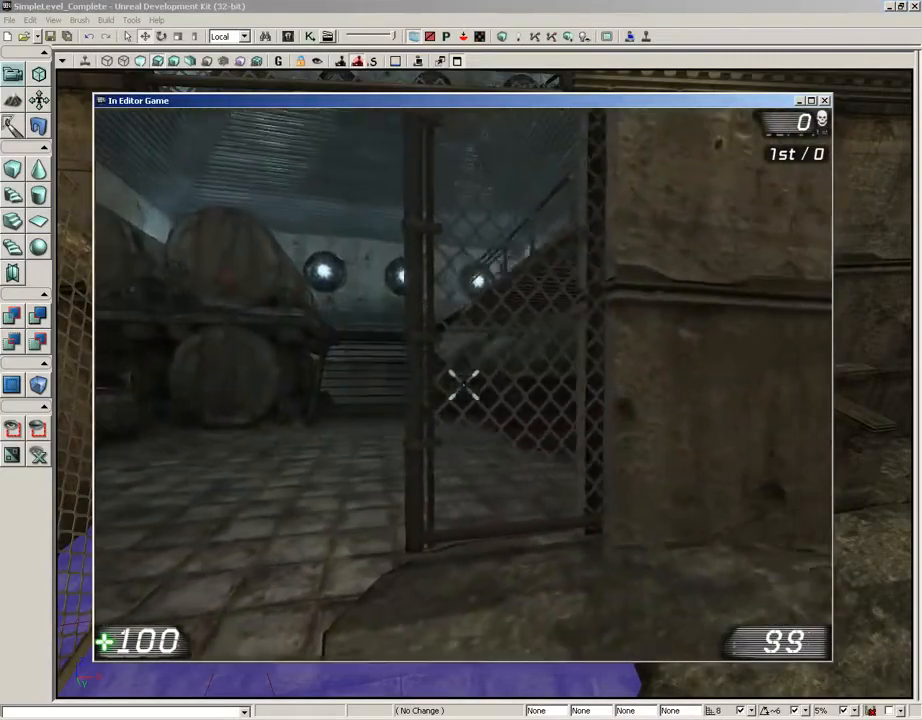
right_drag(463, 385, 381, 385)
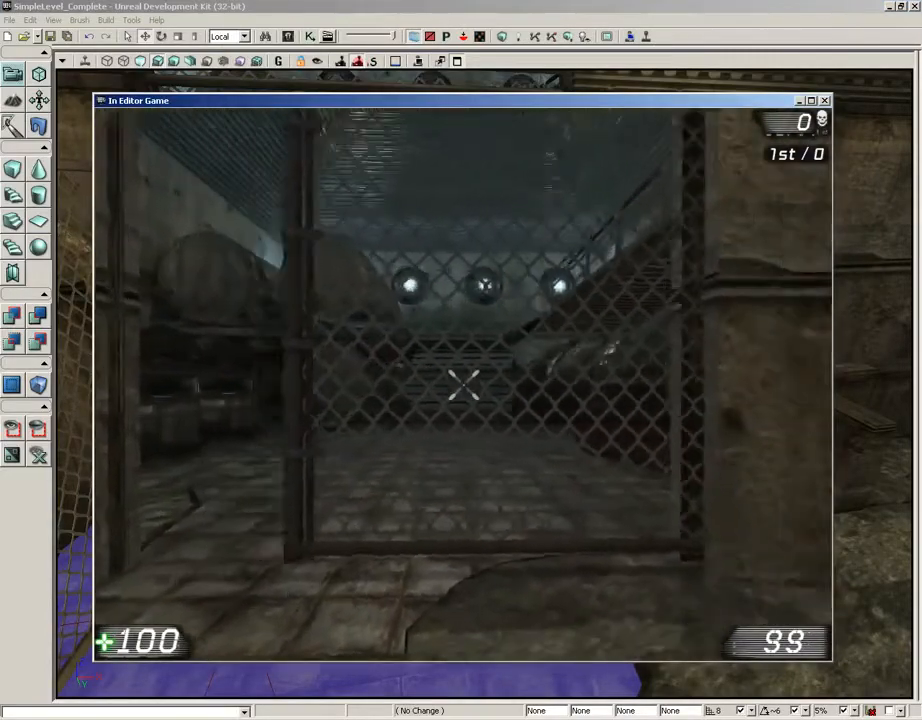
Walk through the doorway, test the sliding gate from both sides, and end the play session
key(w)
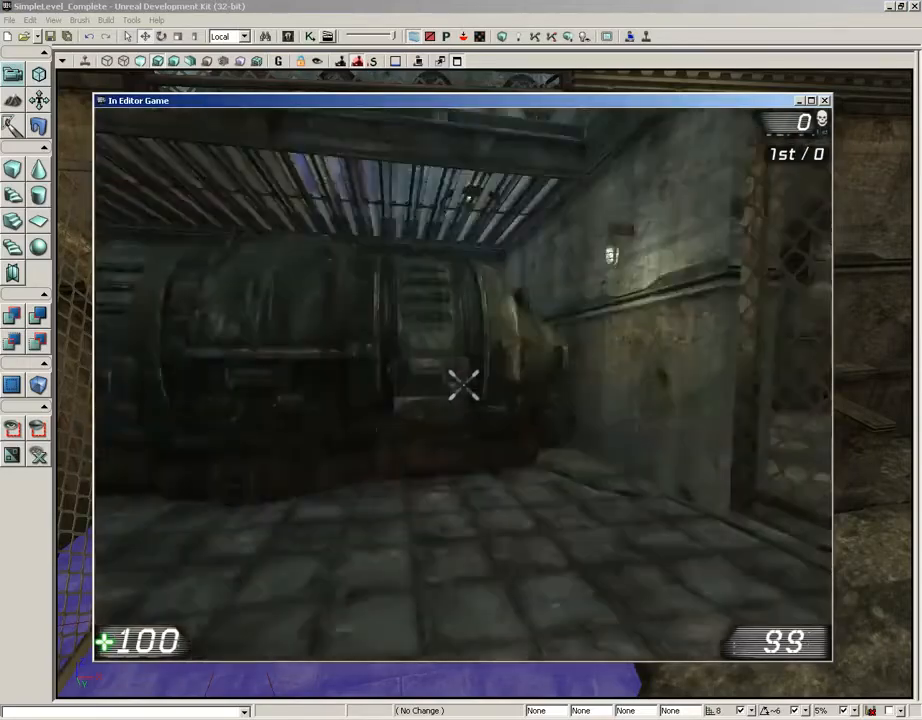
right_drag(463, 385, 690, 385)
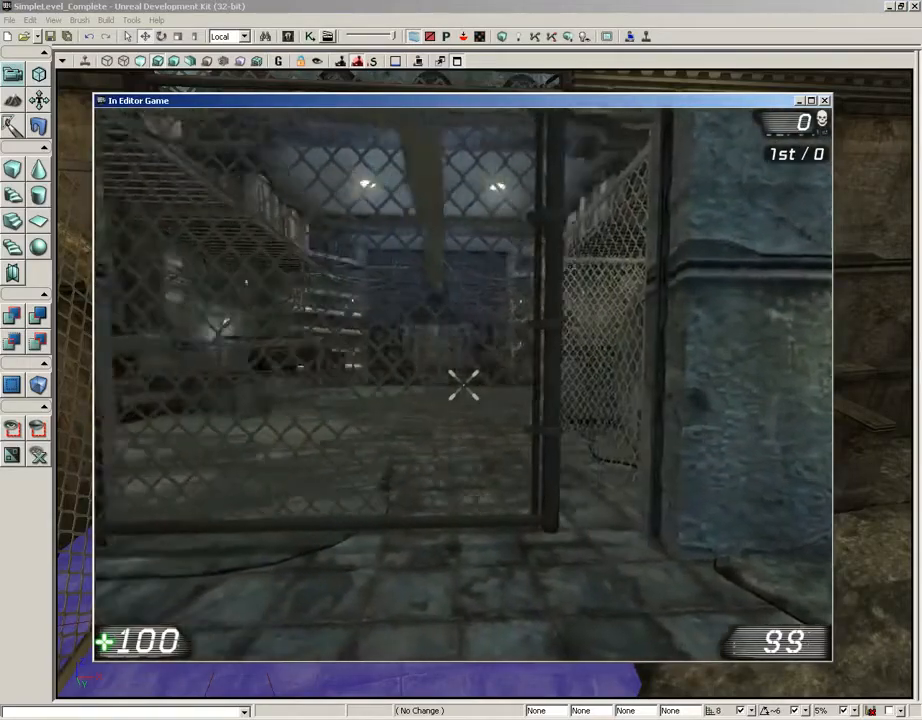
key(w)
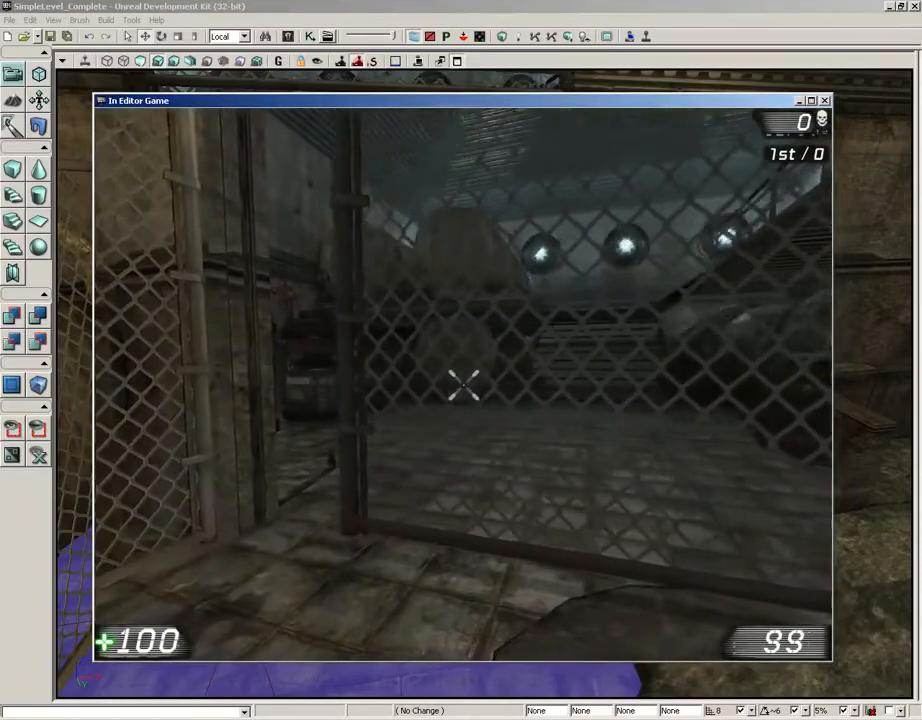
key(w)
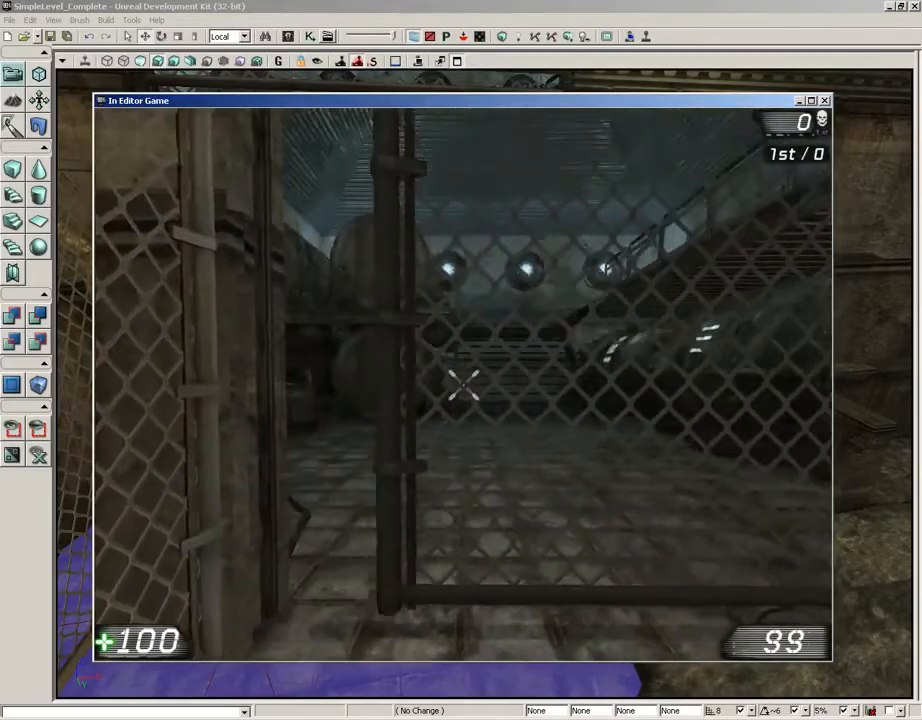
key(w)
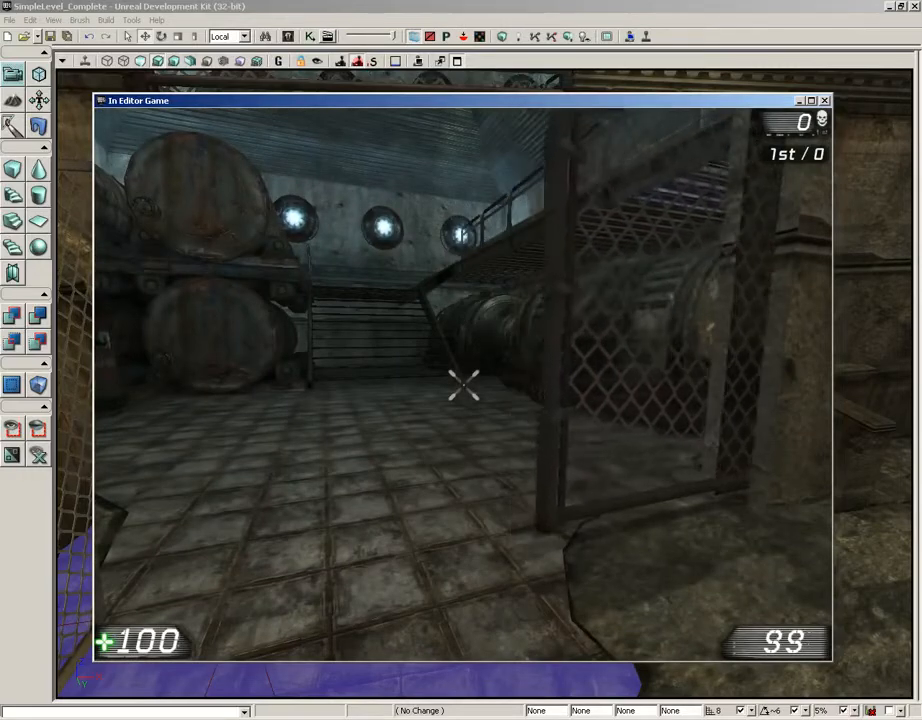
key(Escape)
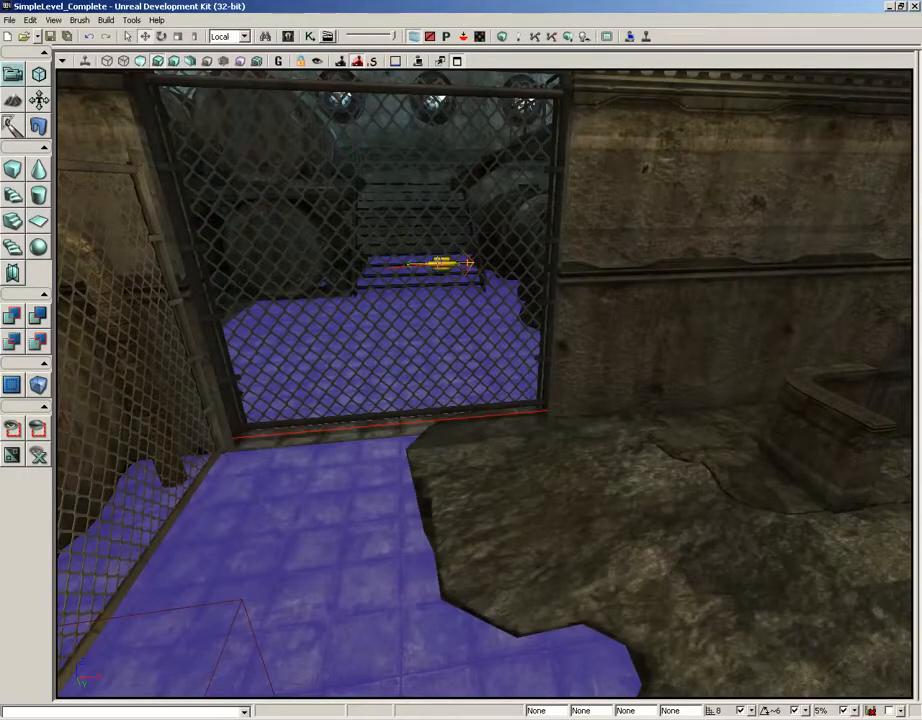
Enable the Linear XPosition Drive in the prismatic actor's Constraint Instance settings
click(438, 263)
key(F4)
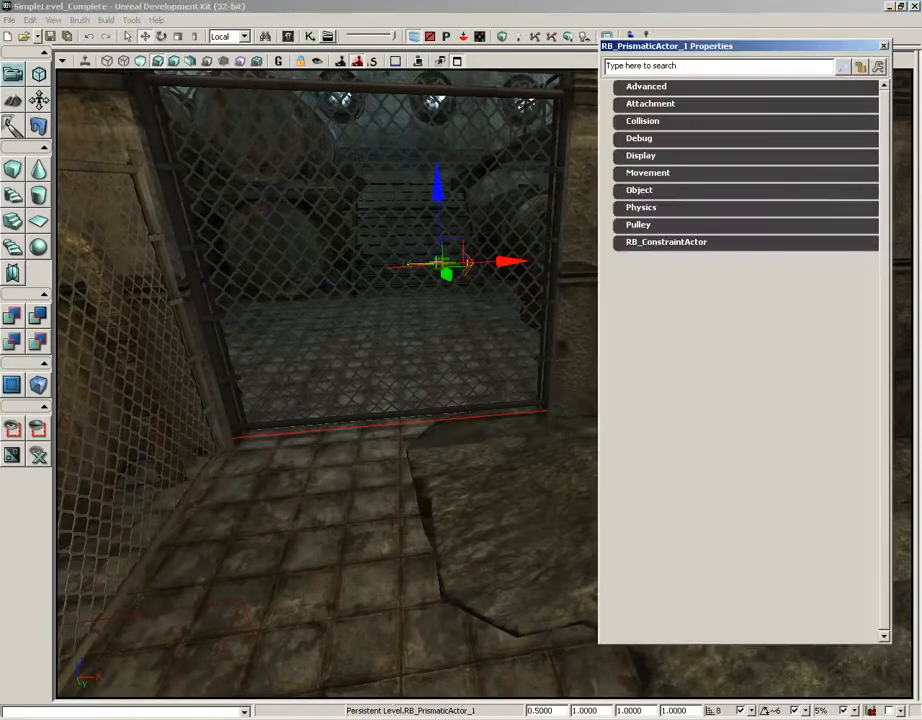
click(640, 243)
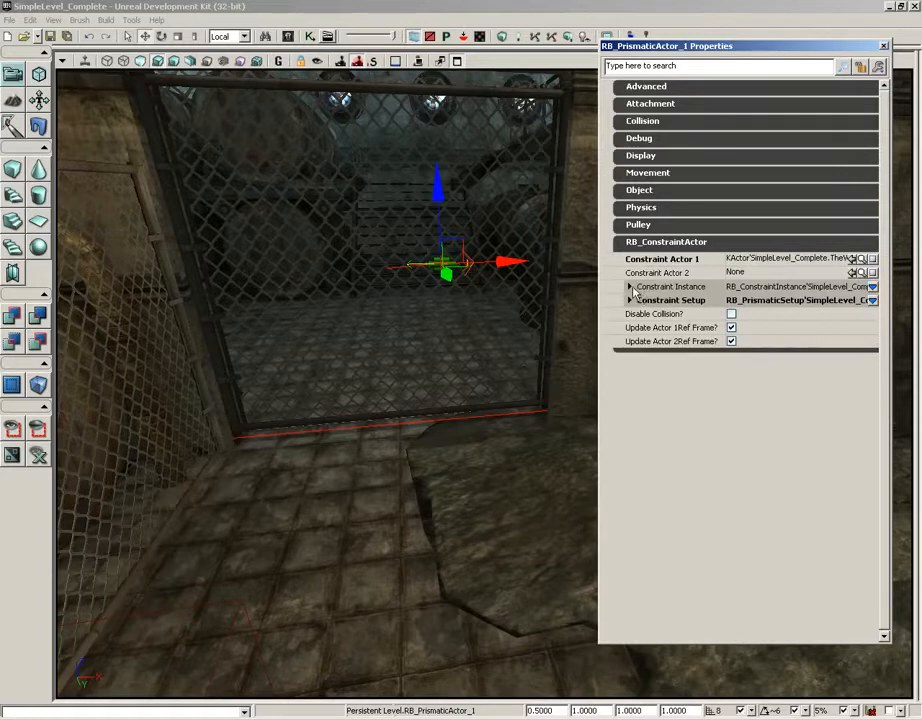
click(630, 287)
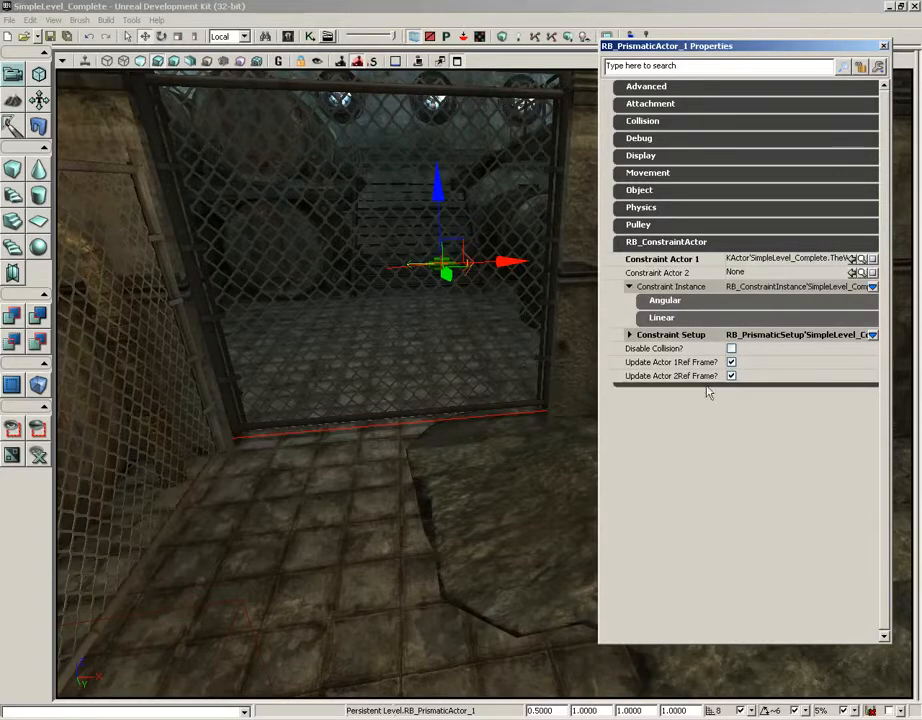
click(667, 319)
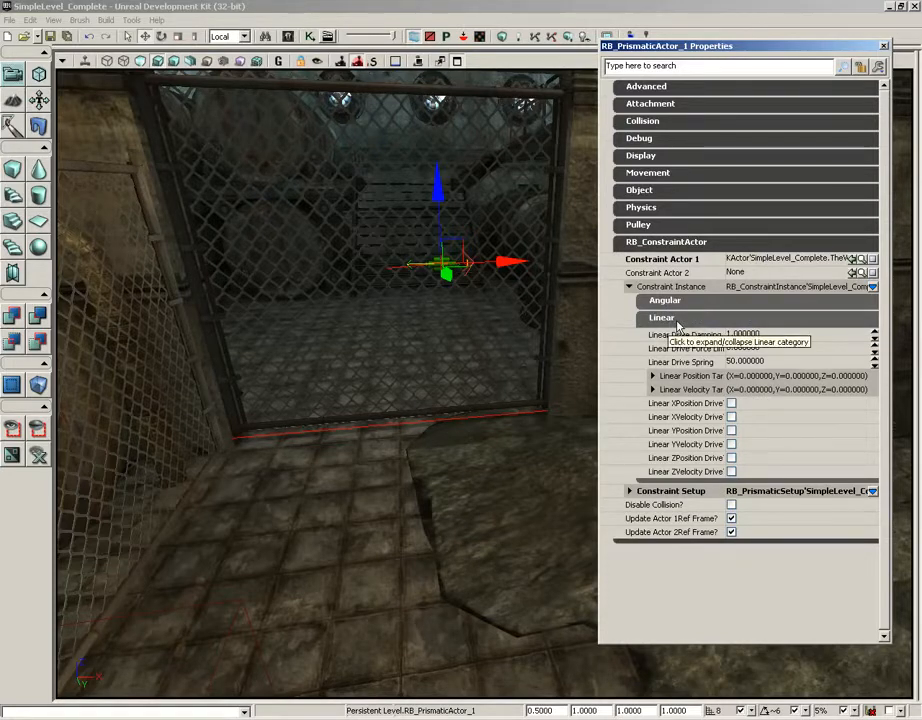
click(731, 404)
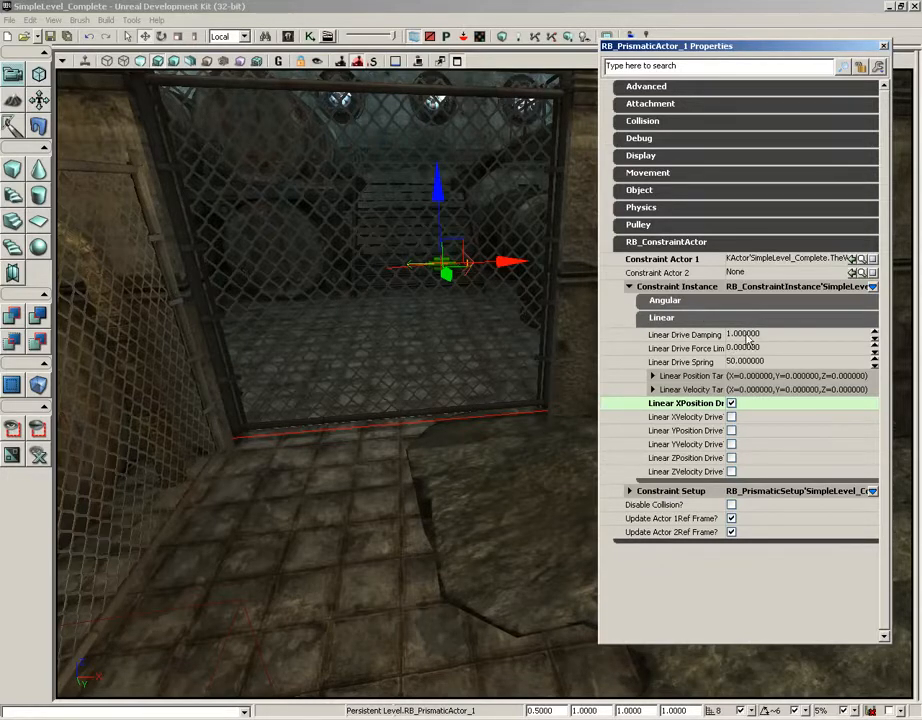
Set the constraint's Linear Drive Damping to 0.25 and its Linear Drive Spring to 0.15
click(745, 335)
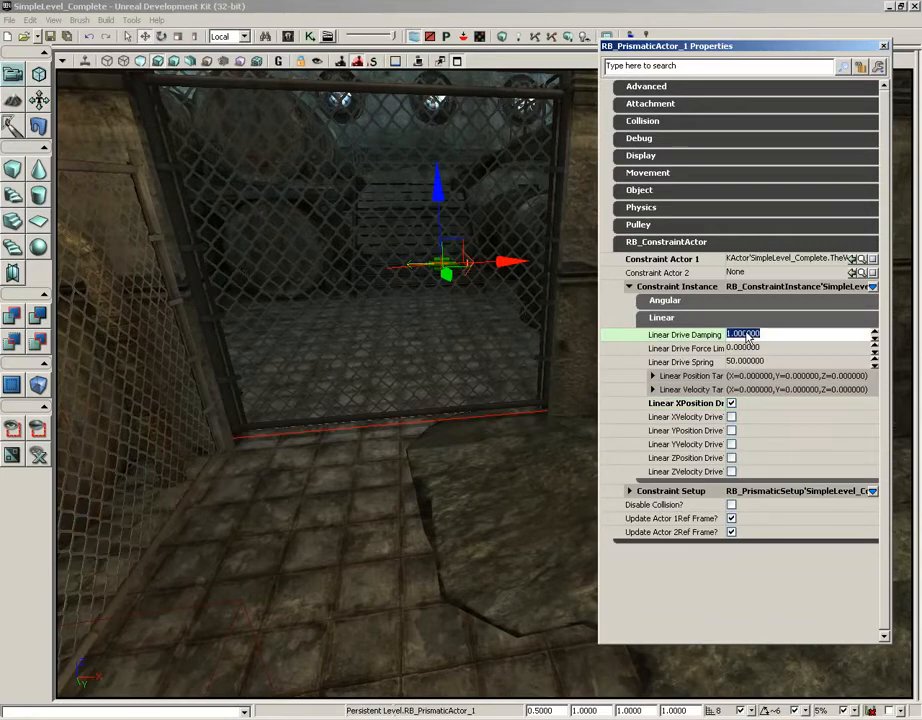
key(BackSpace)
text(.25)
key(Tab)
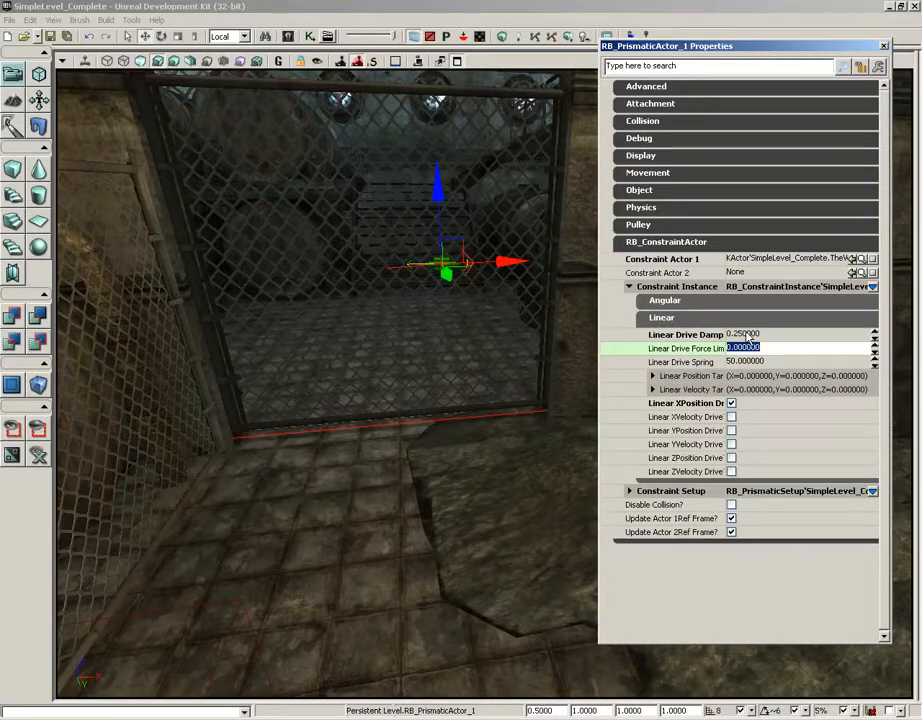
key(Tab)
key(shift+Tab)
key(Tab)
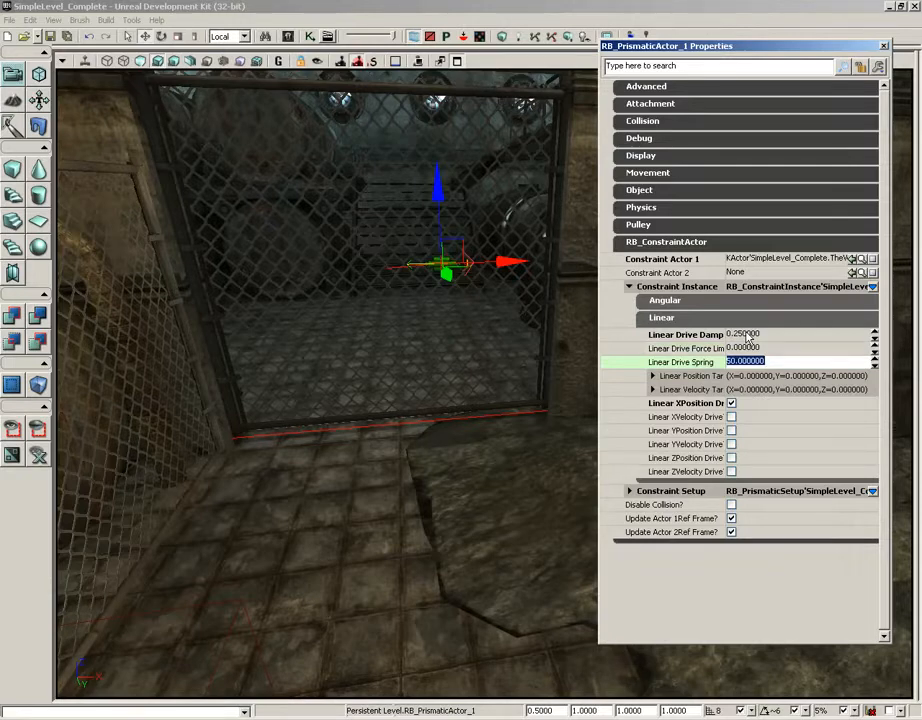
text(.15)
key(Return)
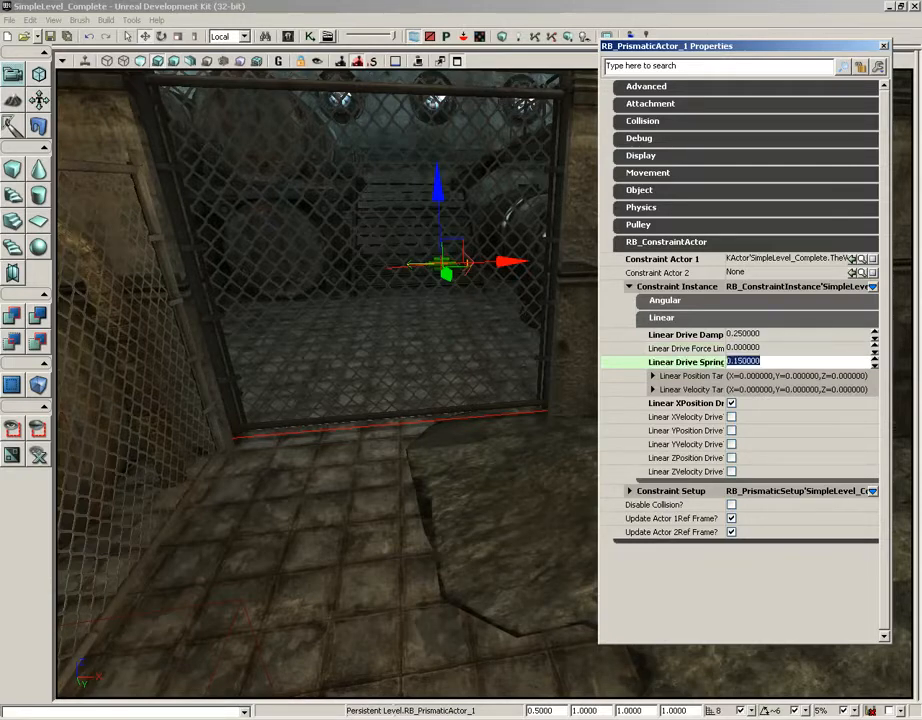
text(15)
key(Return)
Set the constraint's Linear Drive Spring to 50, then playtest the gate with the Physics Gun from the floor in front and end the session
text(50)
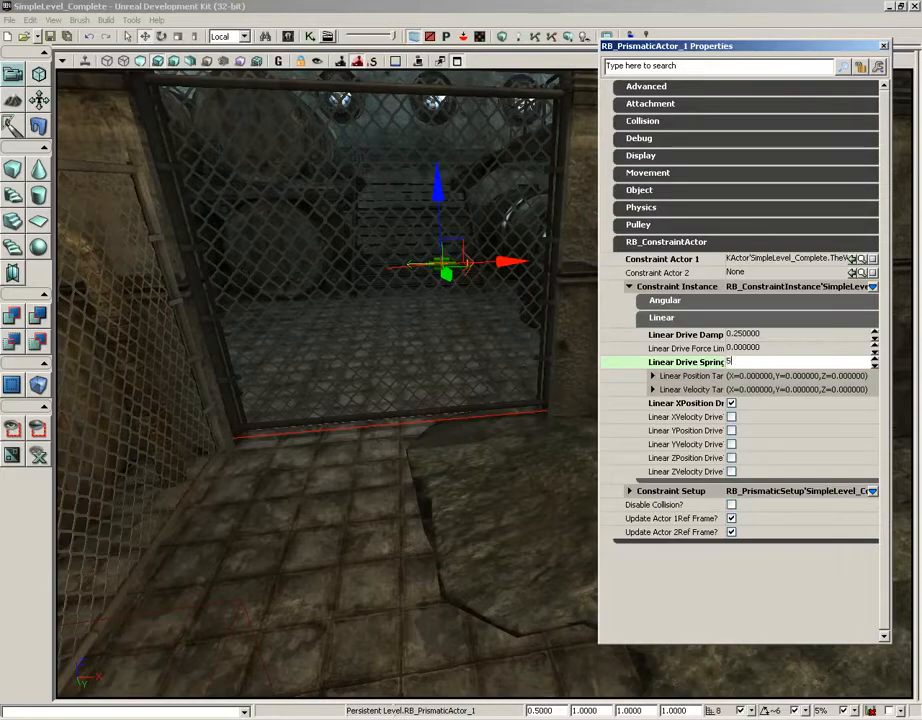
key(Return)
right_click(302, 575)
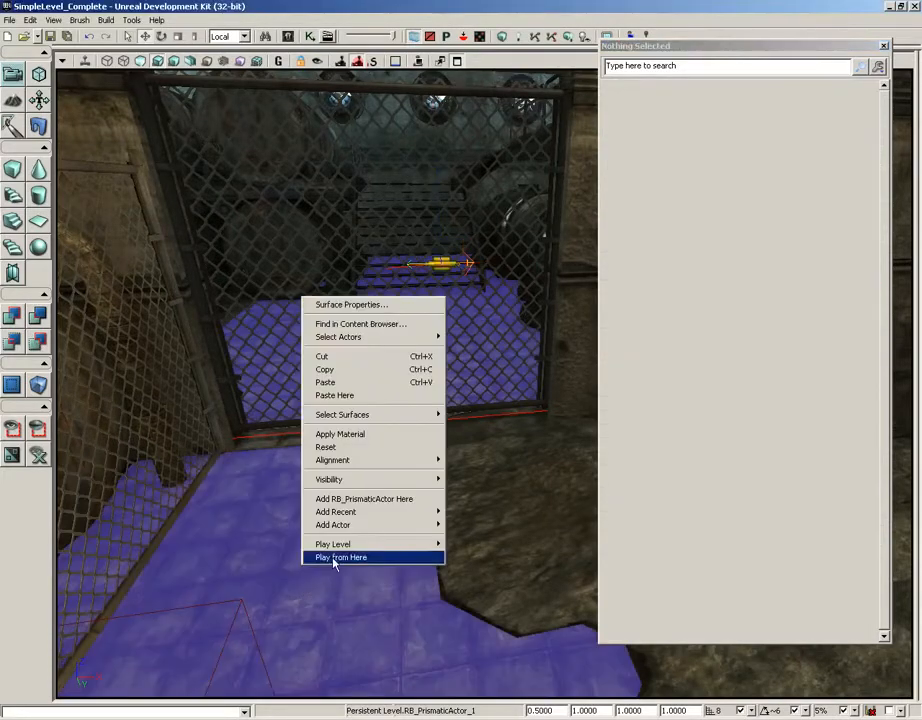
click(337, 558)
scroll(463, 385, down, 1)
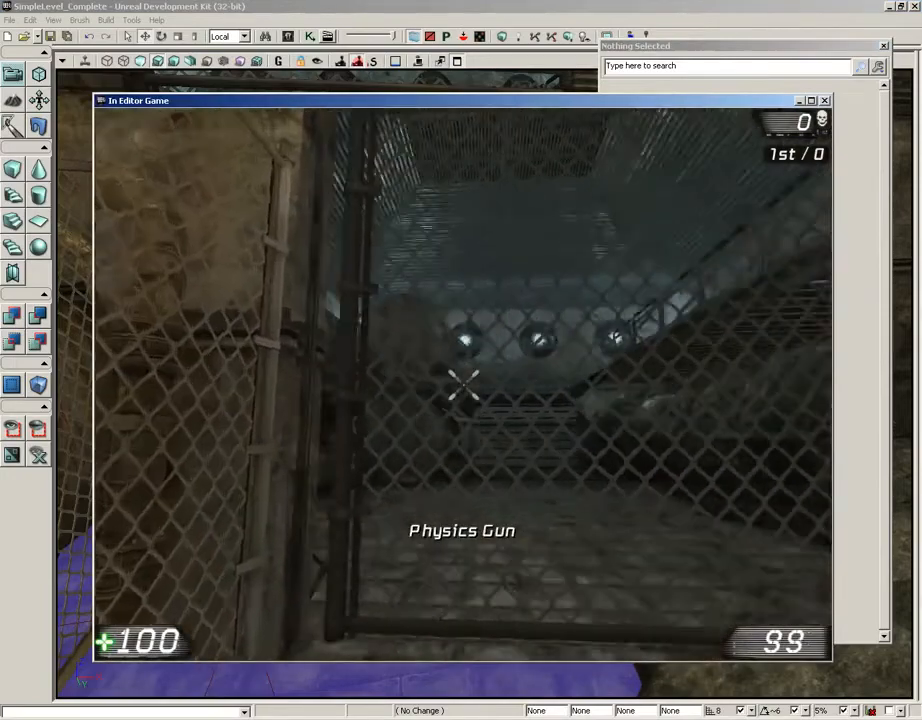
right_drag(463, 385, 463, 385)
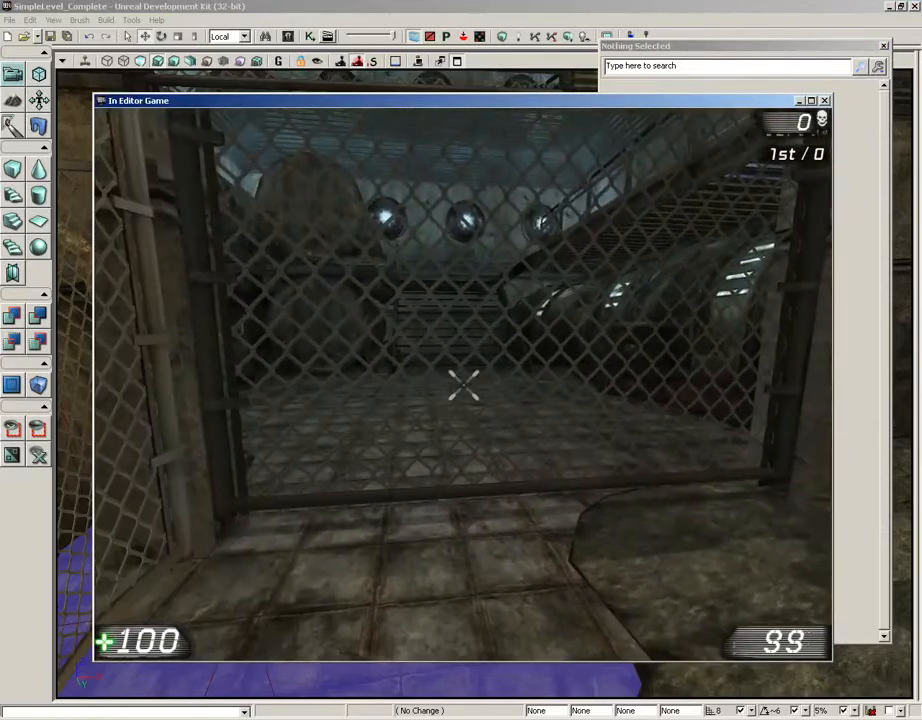
key(Escape)
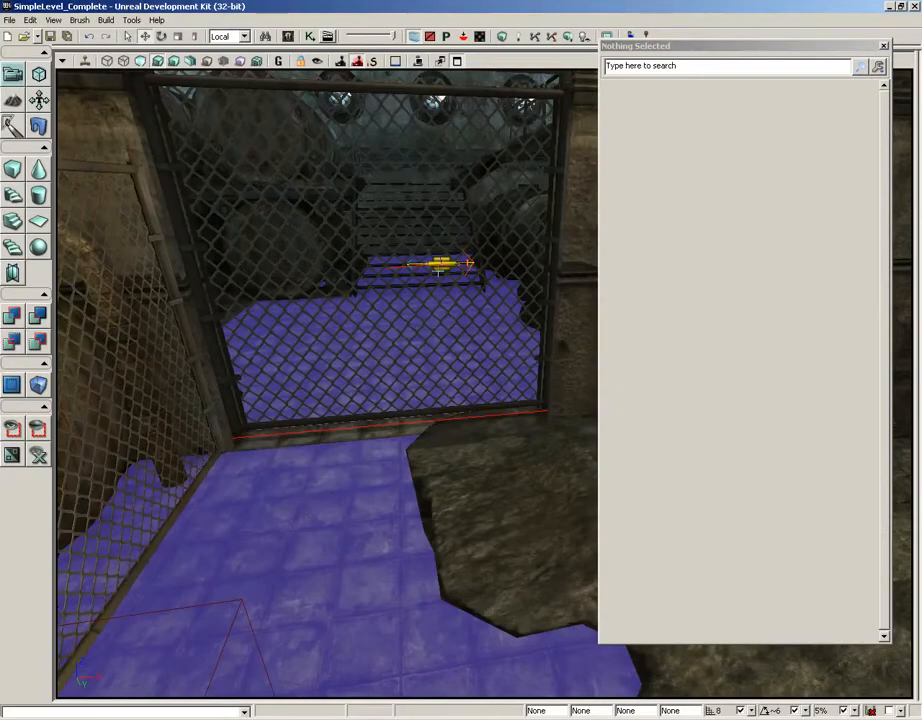
Reselect the prismatic constraint actor at the gate and set its Linear Drive Spring to 15
click(441, 264)
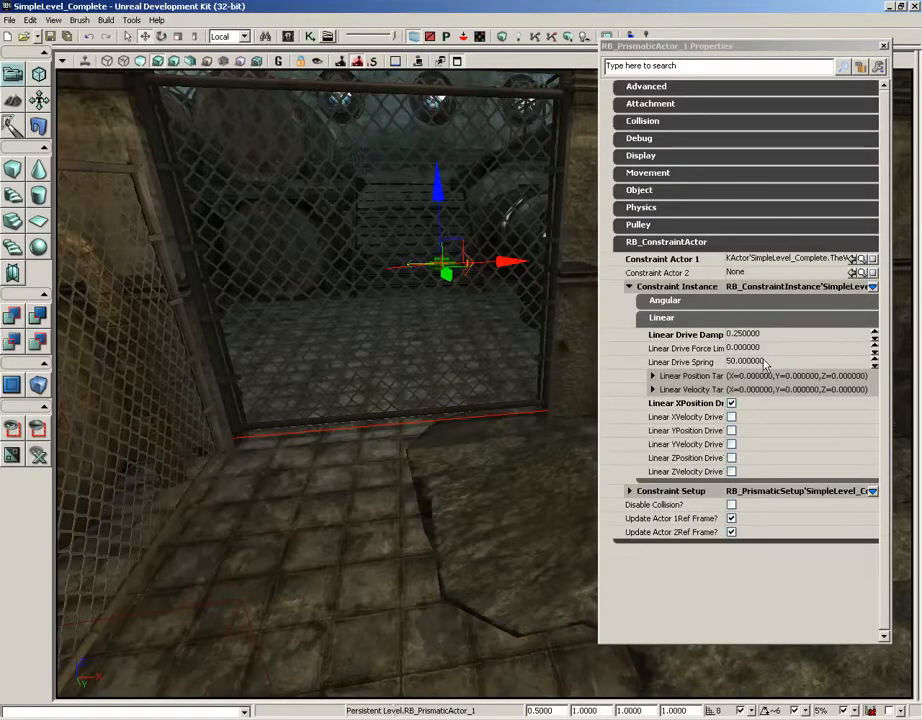
click(763, 362)
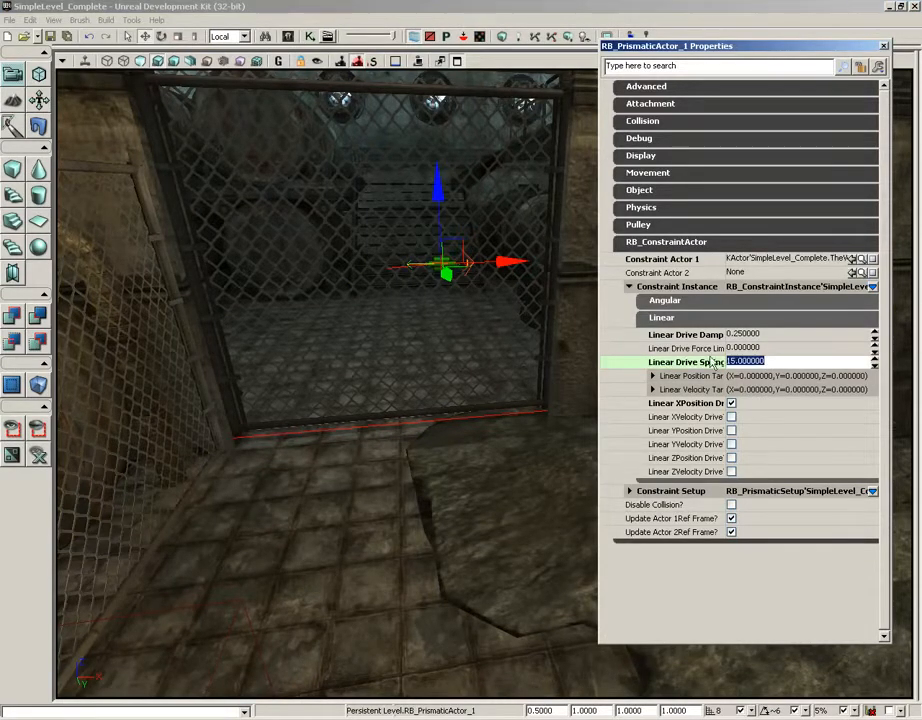
Play the level from the floor in front of the gate, equip the Physics Gun, and push through the sliding gate
right_click(336, 296)
click(366, 560)
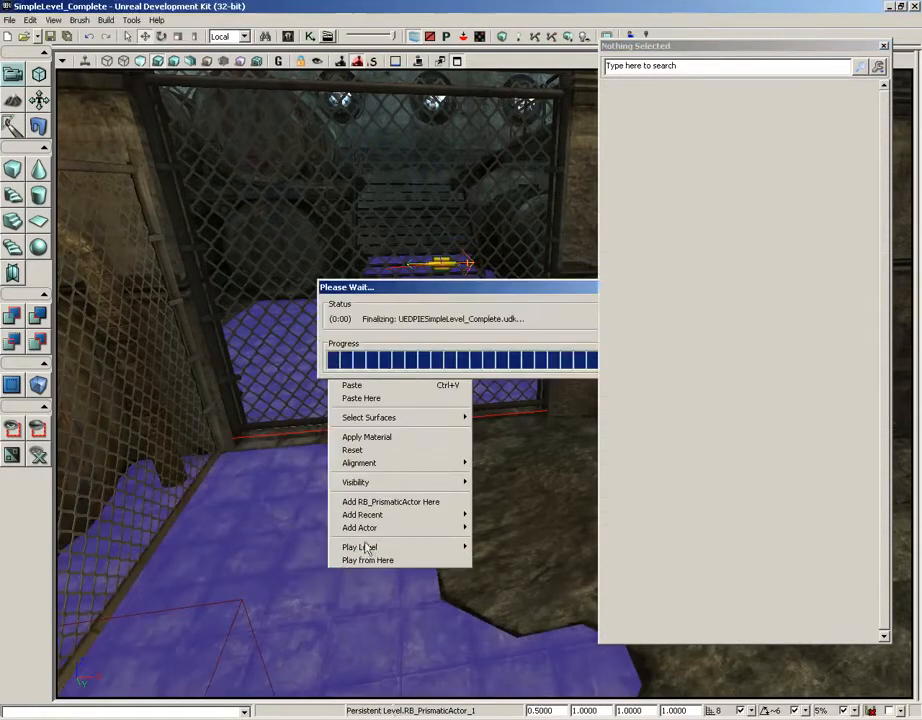
scroll(463, 384, down, 1)
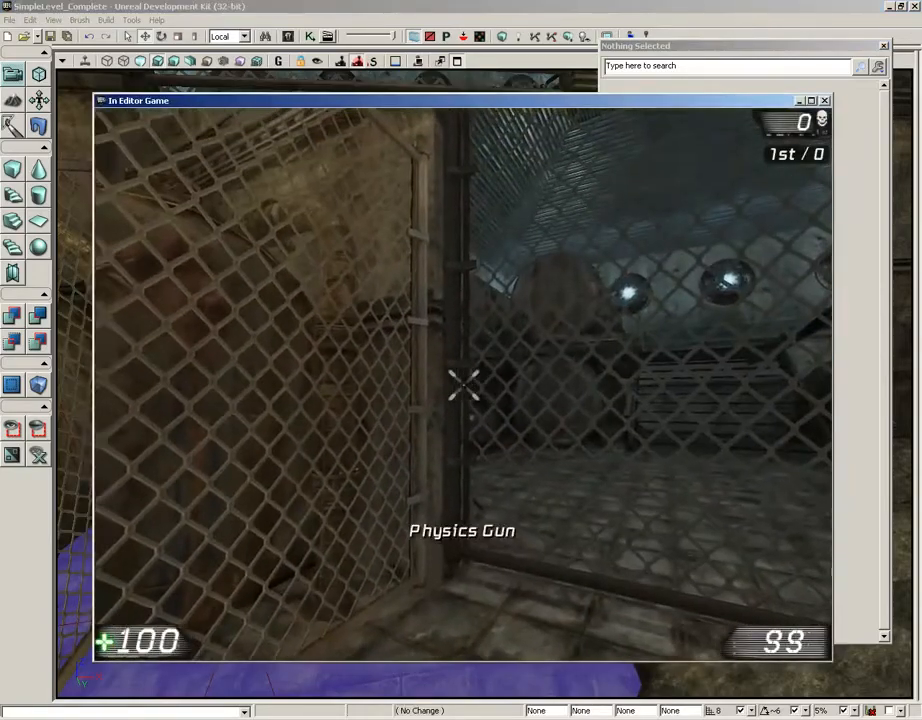
key(s)
key(w)
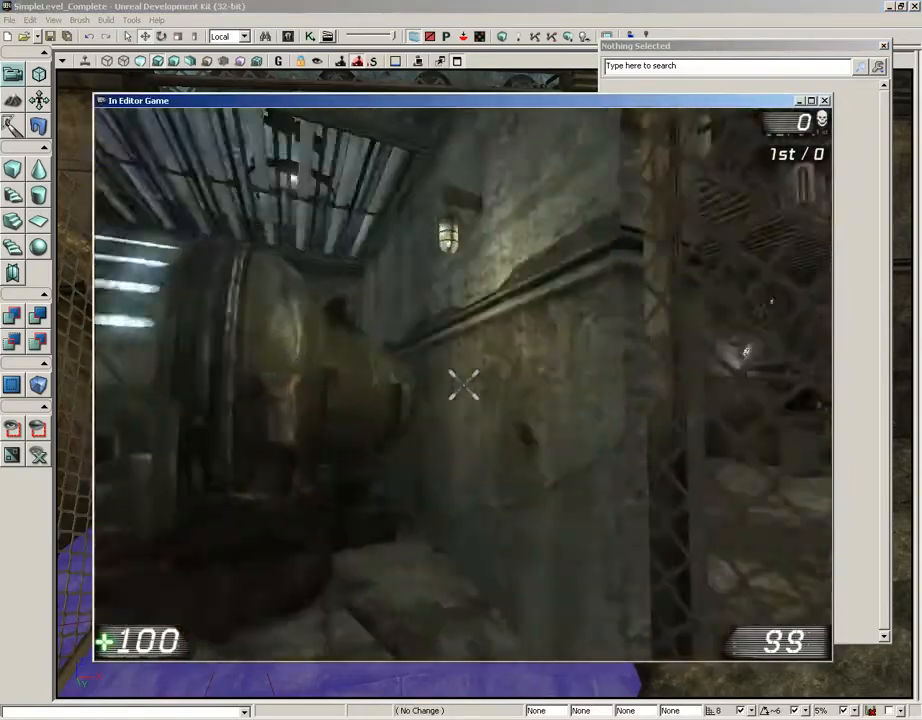
Test the gate's return motion from inside the room, walk back out through the doorway, and end the play session
key(s)
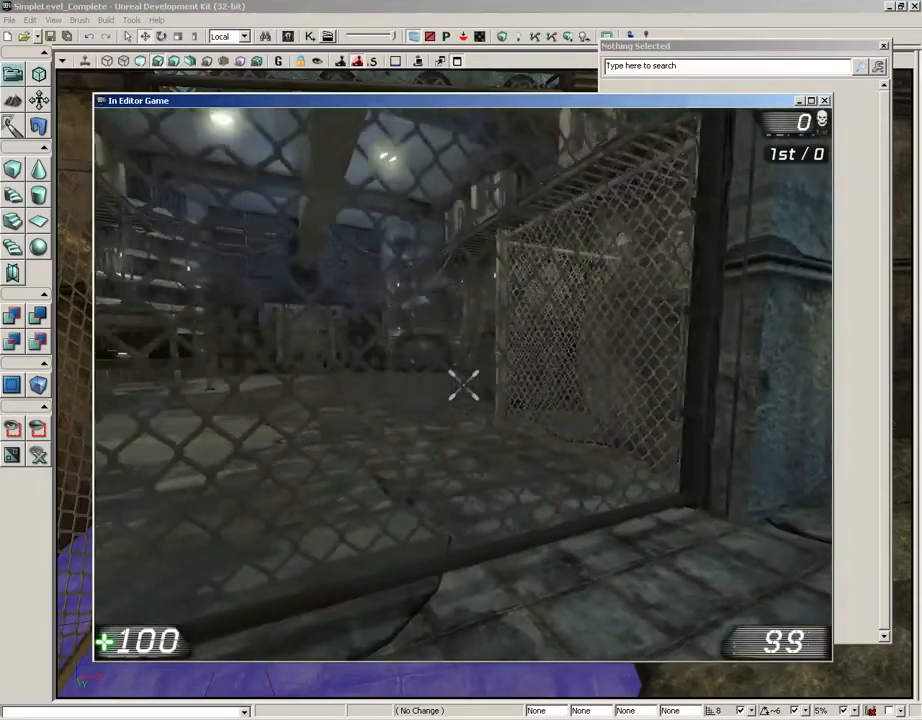
key(d)
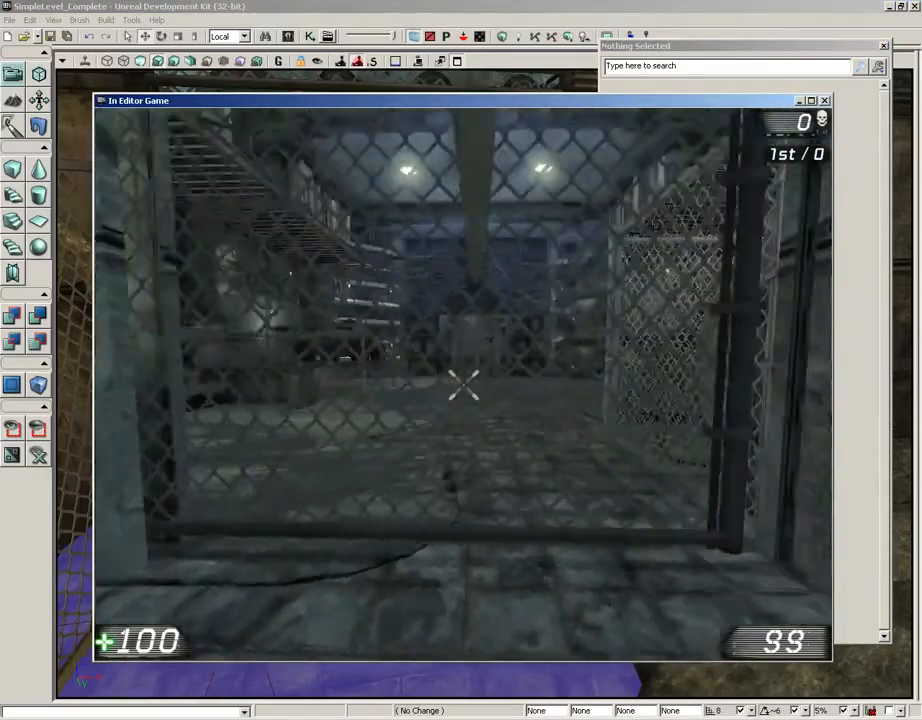
key(s)
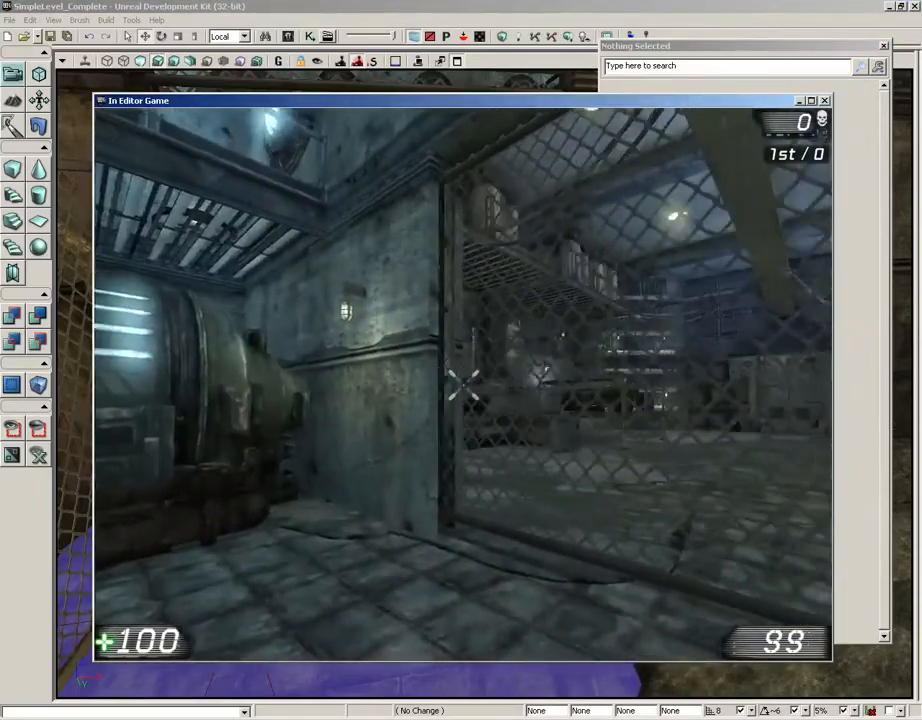
key(w)
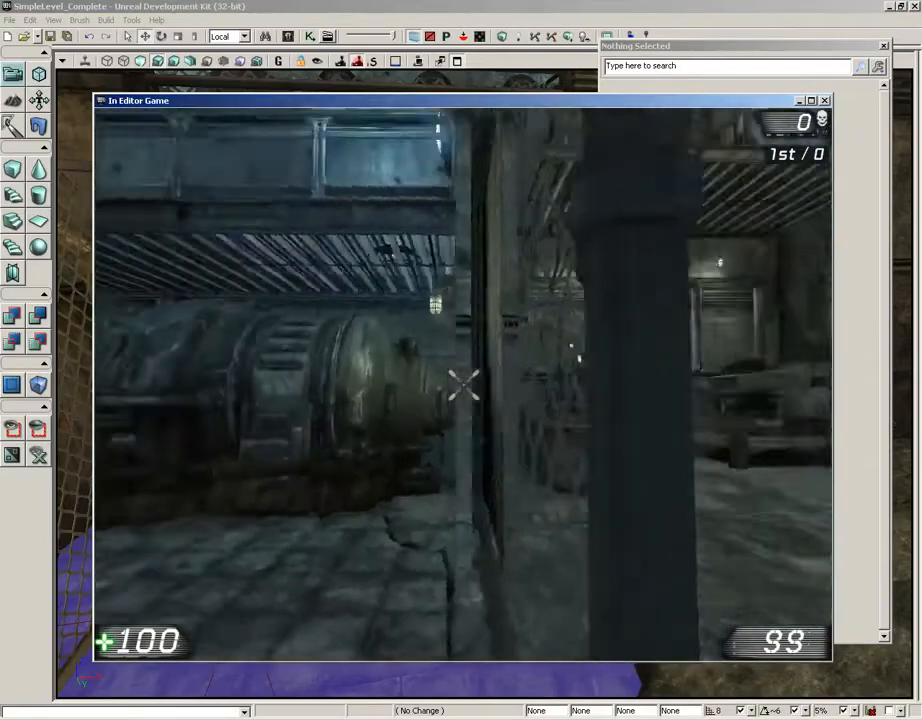
key(s)
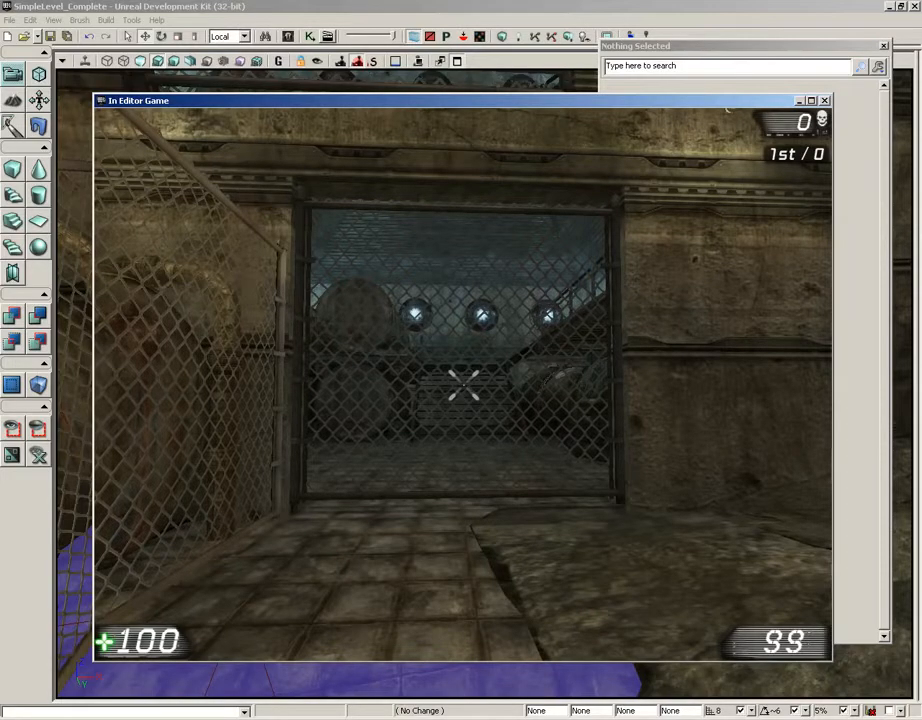
key(Escape)
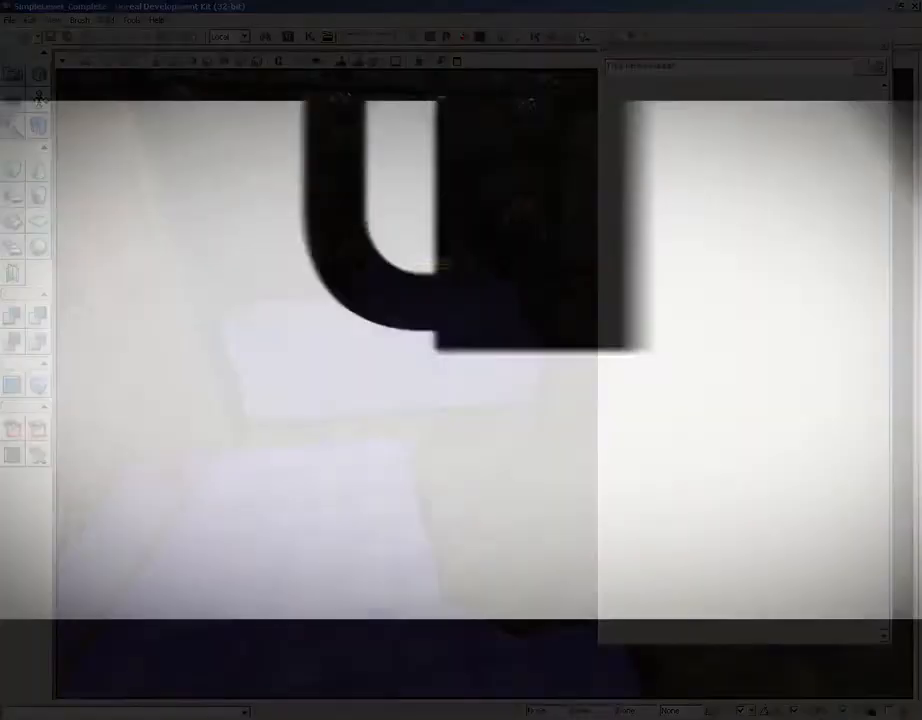